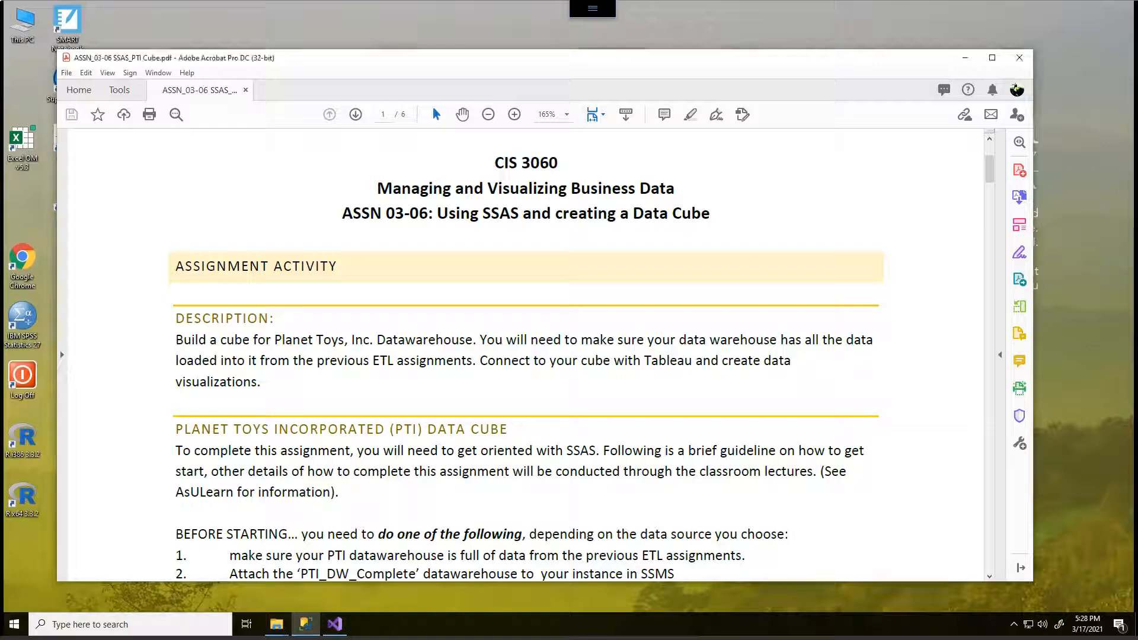
- Read through the assignment PDF's instructions for the SSAS project and data cube, and move its window out of the way
{"action": "scroll", "coordinate": [526, 356], "scroll_direction": "down", "scroll_amount": 3}
{"action": "scroll", "coordinate": [526, 356], "scroll_direction": "down", "scroll_amount": 10}
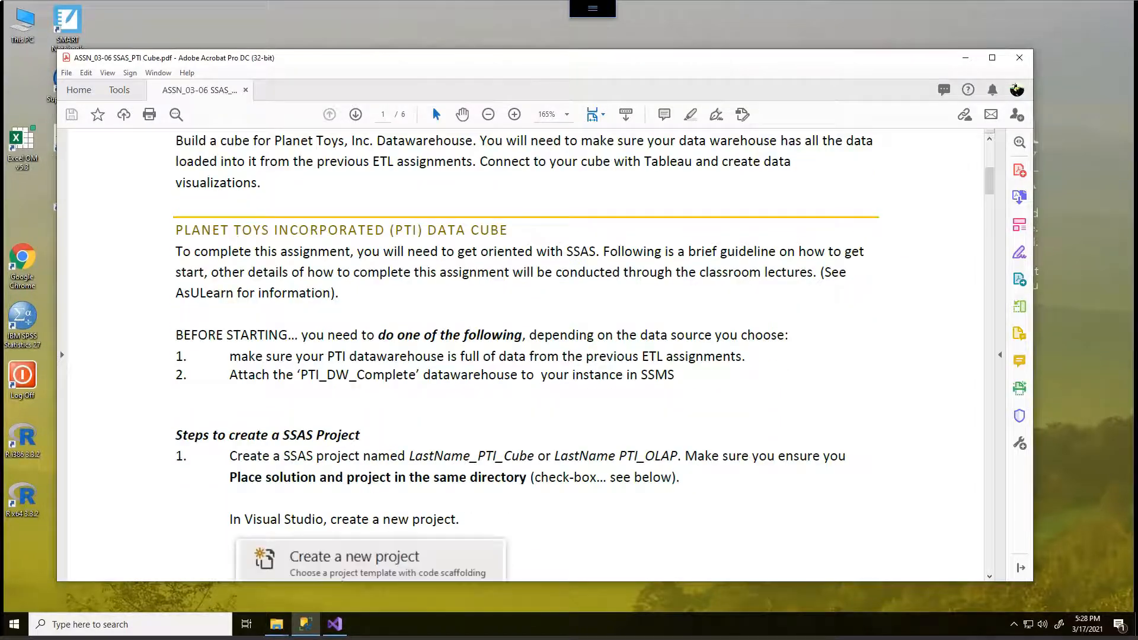
{"action": "scroll", "coordinate": [526, 356], "scroll_direction": "down", "scroll_amount": 14}
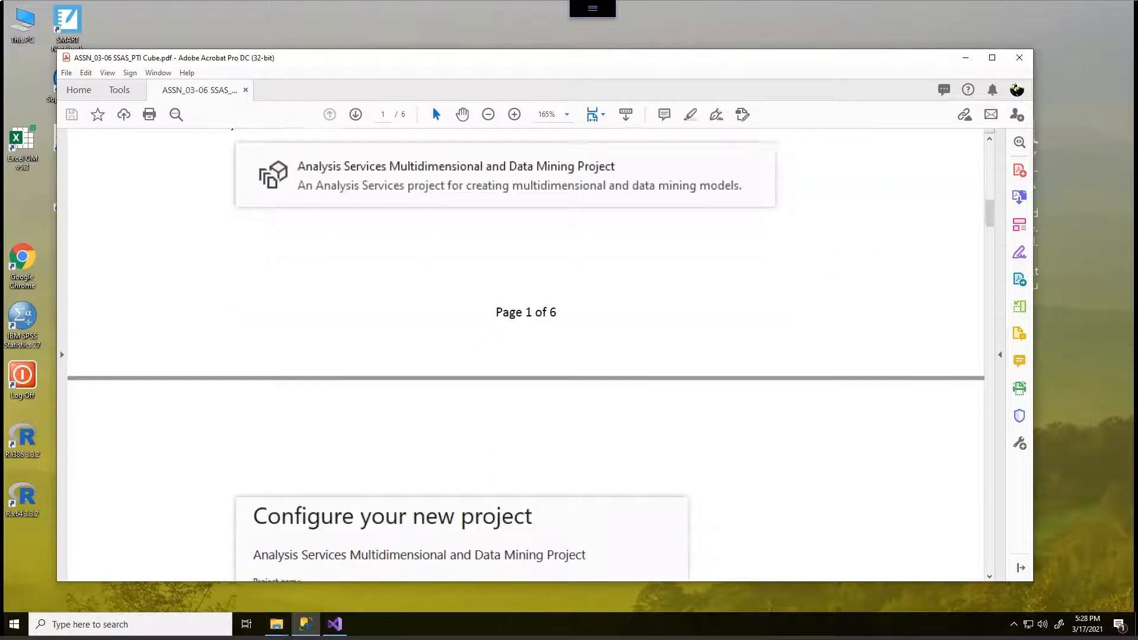
{"action": "scroll", "coordinate": [526, 356], "scroll_direction": "down", "scroll_amount": 14}
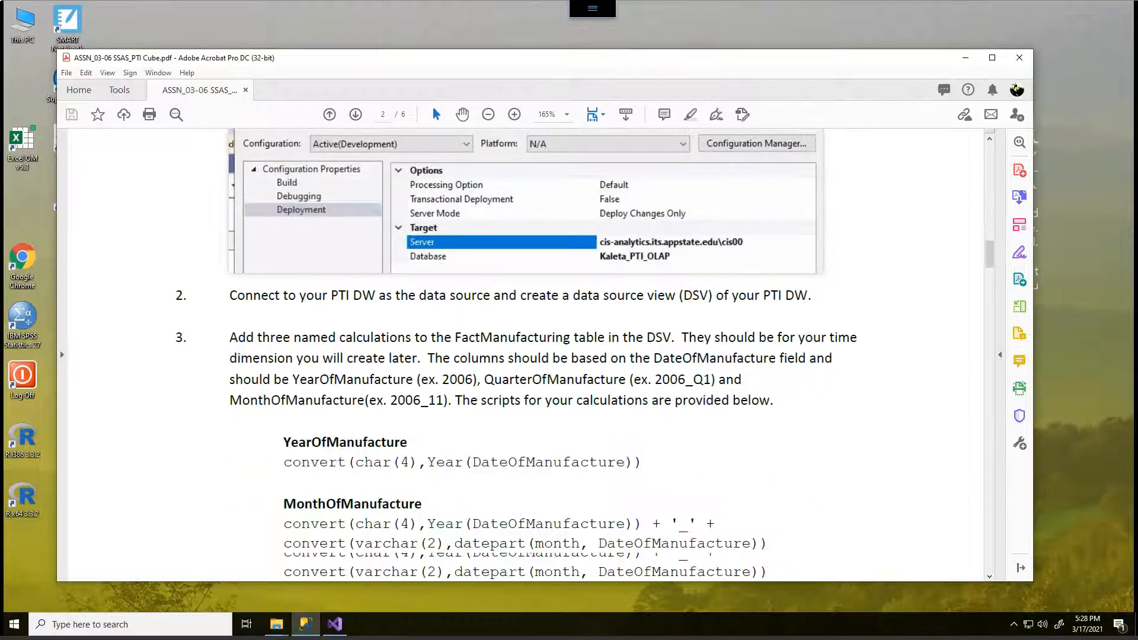
{"action": "scroll", "coordinate": [526, 356], "scroll_direction": "down", "scroll_amount": 15}
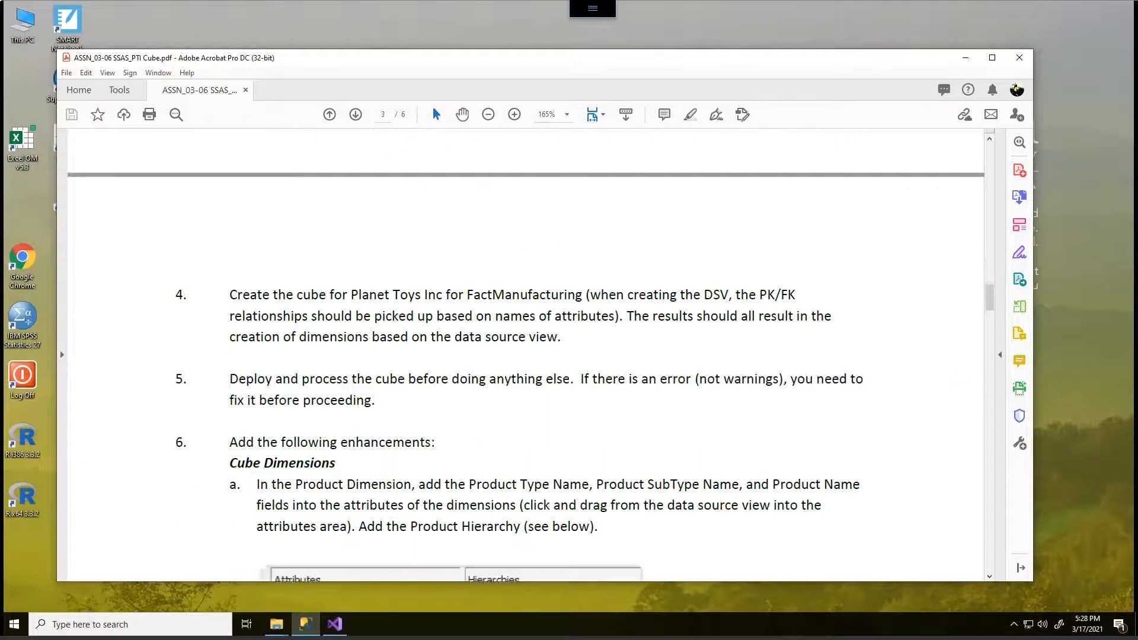
{"action": "scroll", "coordinate": [526, 356], "scroll_direction": "down", "scroll_amount": 16}
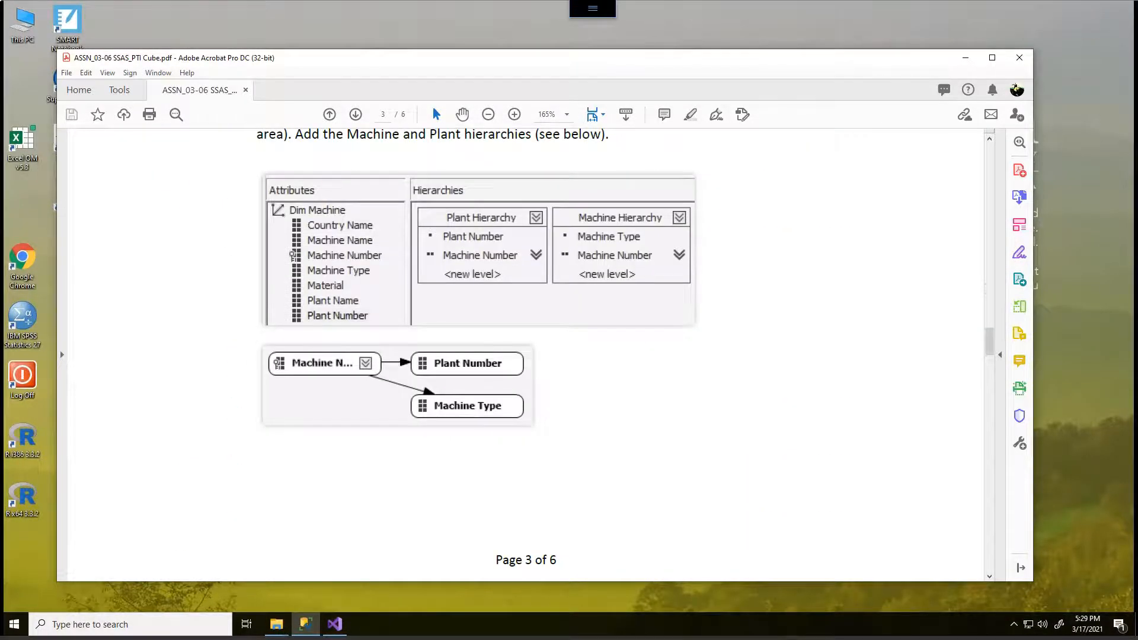
{"action": "scroll", "coordinate": [526, 356], "scroll_direction": "down", "scroll_amount": 14}
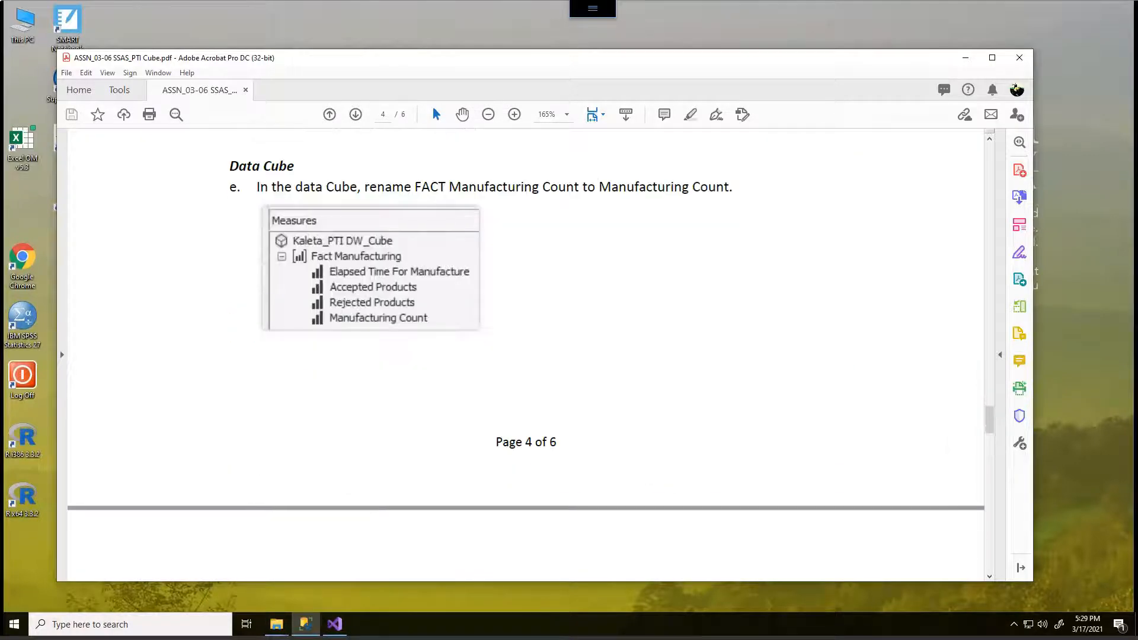
{"action": "scroll", "coordinate": [526, 356], "scroll_direction": "up", "scroll_amount": 20}
{"action": "scroll", "coordinate": [526, 355], "scroll_direction": "up", "scroll_amount": 20}
{"action": "scroll", "coordinate": [526, 355], "scroll_direction": "up", "scroll_amount": 2}
{"action": "scroll", "coordinate": [526, 356], "scroll_direction": "down", "scroll_amount": 20}
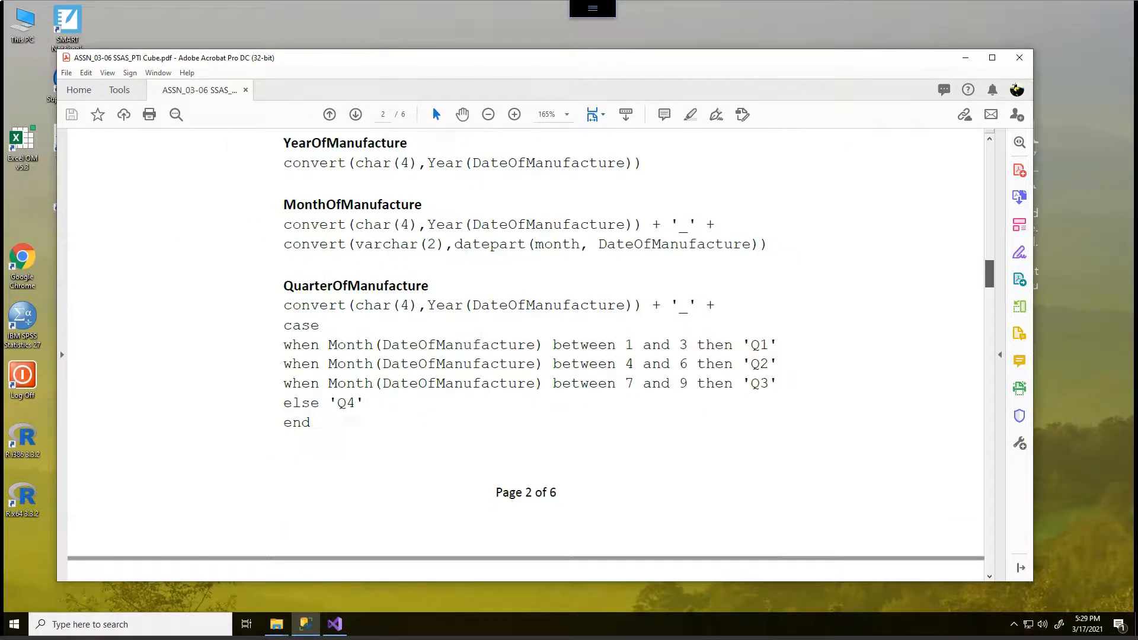
{"action": "scroll", "coordinate": [526, 356], "scroll_direction": "up", "scroll_amount": 2}
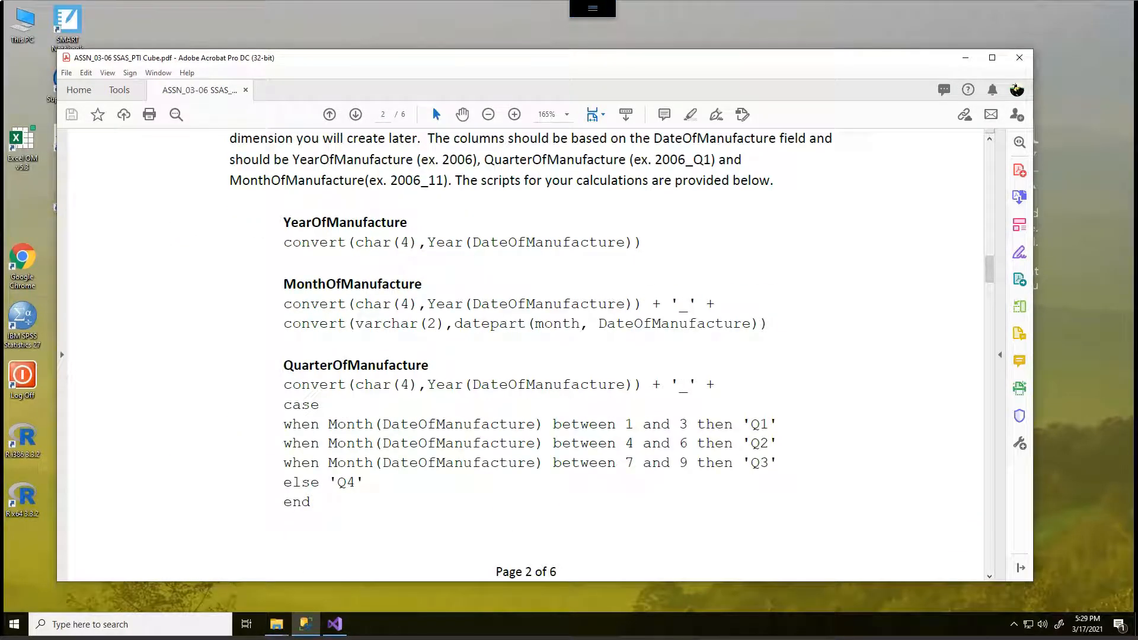
{"action": "scroll", "coordinate": [526, 356], "scroll_direction": "up", "scroll_amount": 15}
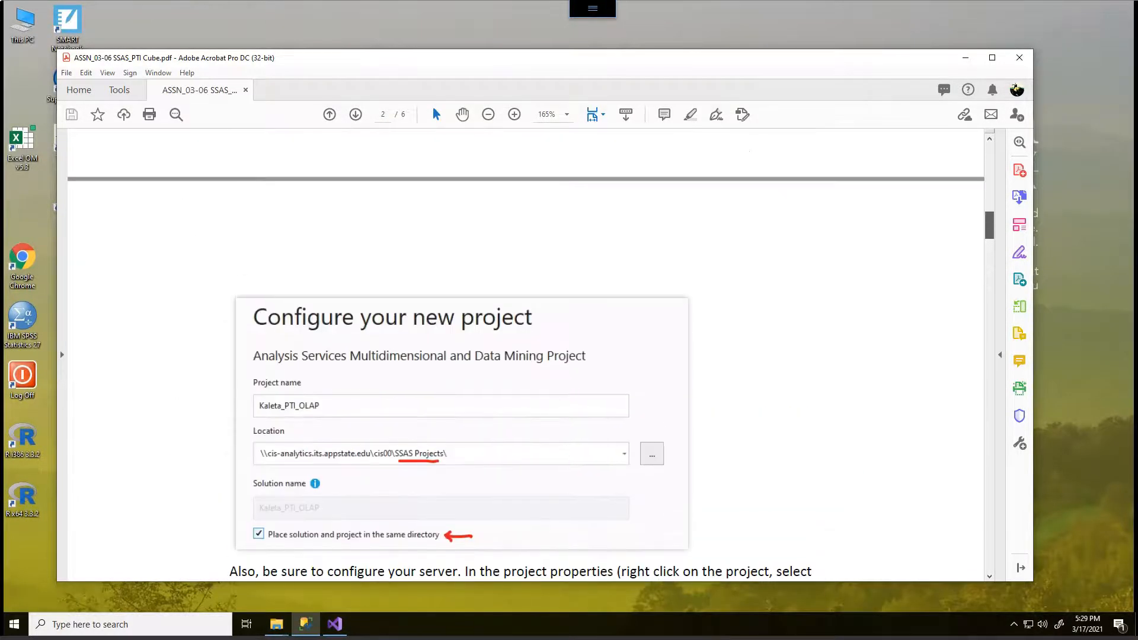
{"action": "scroll", "coordinate": [526, 355], "scroll_direction": "up", "scroll_amount": 10}
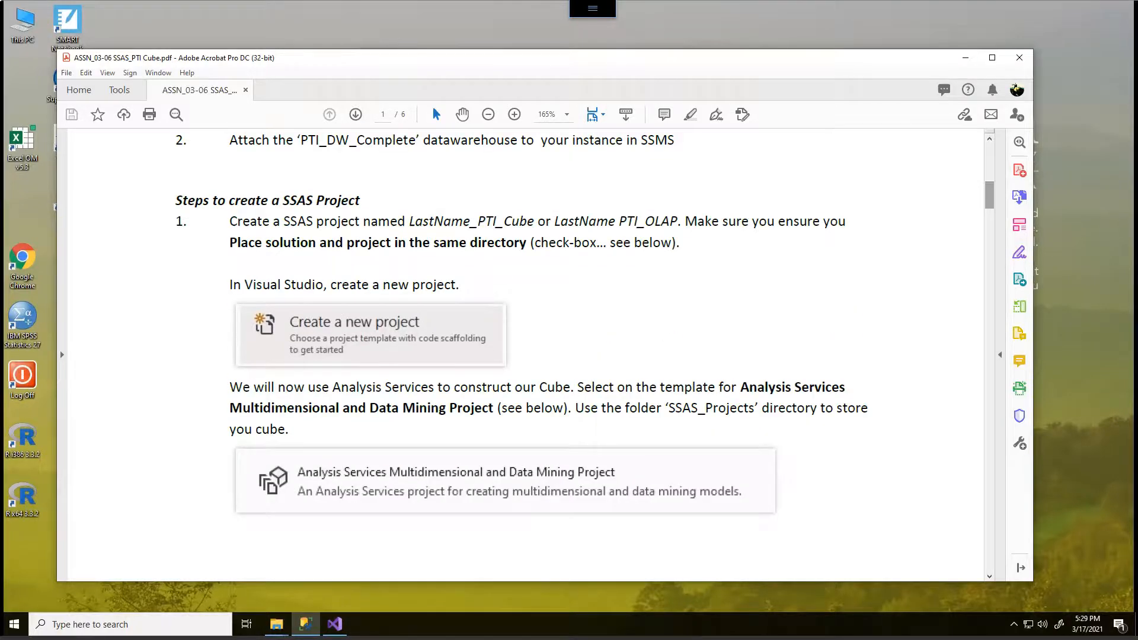
{"action": "left_click_drag", "start_coordinate": [504, 58], "coordinate": [1137, 74]}
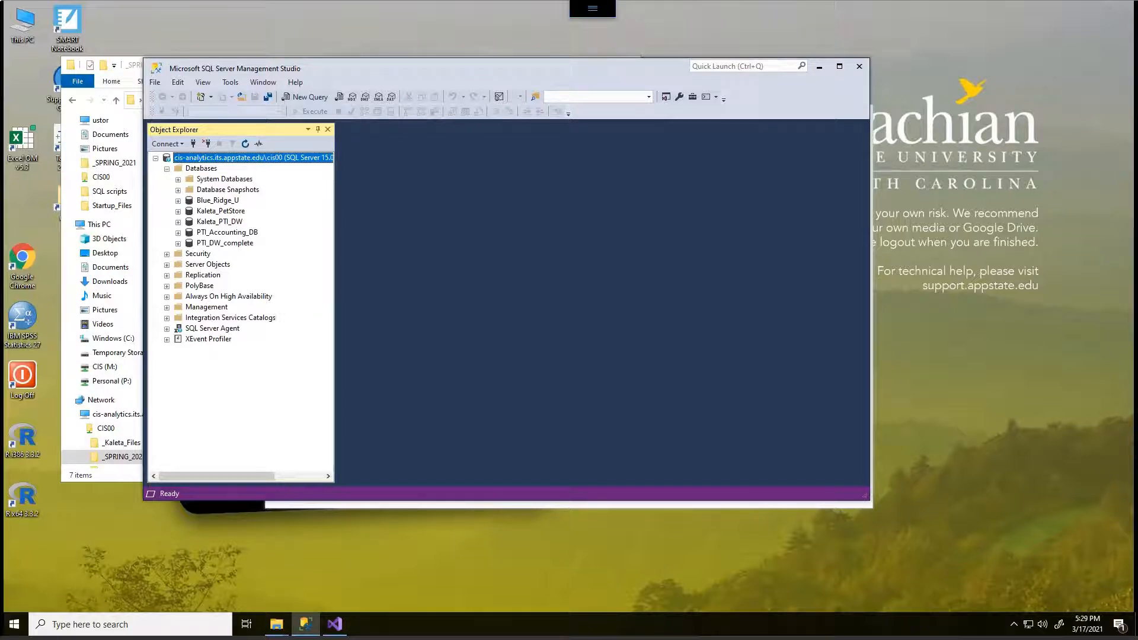
{"action": "mouse_move", "coordinate": [236, 212]}
{"action": "left_mouse_down"}
{"action": "mouse_move", "coordinate": [176, 215]}
{"action": "mouse_move", "coordinate": [196, 231]}
{"action": "mouse_move", "coordinate": [233, 232]}
{"action": "mouse_move", "coordinate": [253, 223]}
{"action": "mouse_move", "coordinate": [236, 211]}
{"action": "left_mouse_up"}
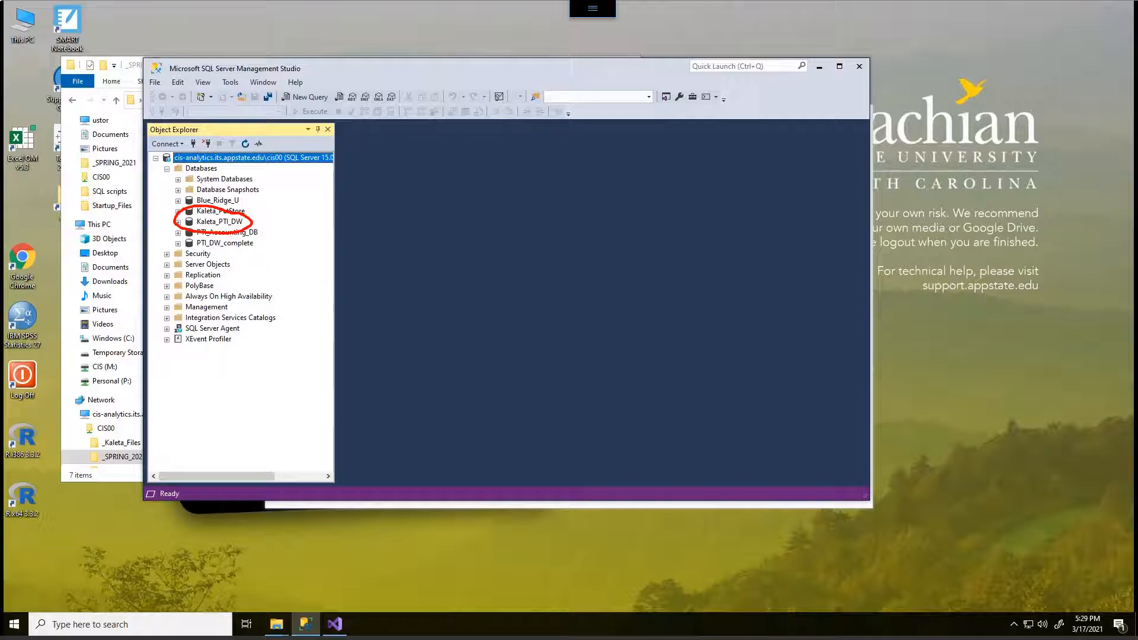
{"action": "mouse_move", "coordinate": [271, 211]}
{"action": "left_mouse_down"}
{"action": "mouse_move", "coordinate": [274, 228]}
{"action": "mouse_move", "coordinate": [289, 218]}
{"action": "mouse_move", "coordinate": [275, 228]}
{"action": "mouse_move", "coordinate": [312, 200]}
{"action": "mouse_move", "coordinate": [339, 204]}
{"action": "left_mouse_up"}
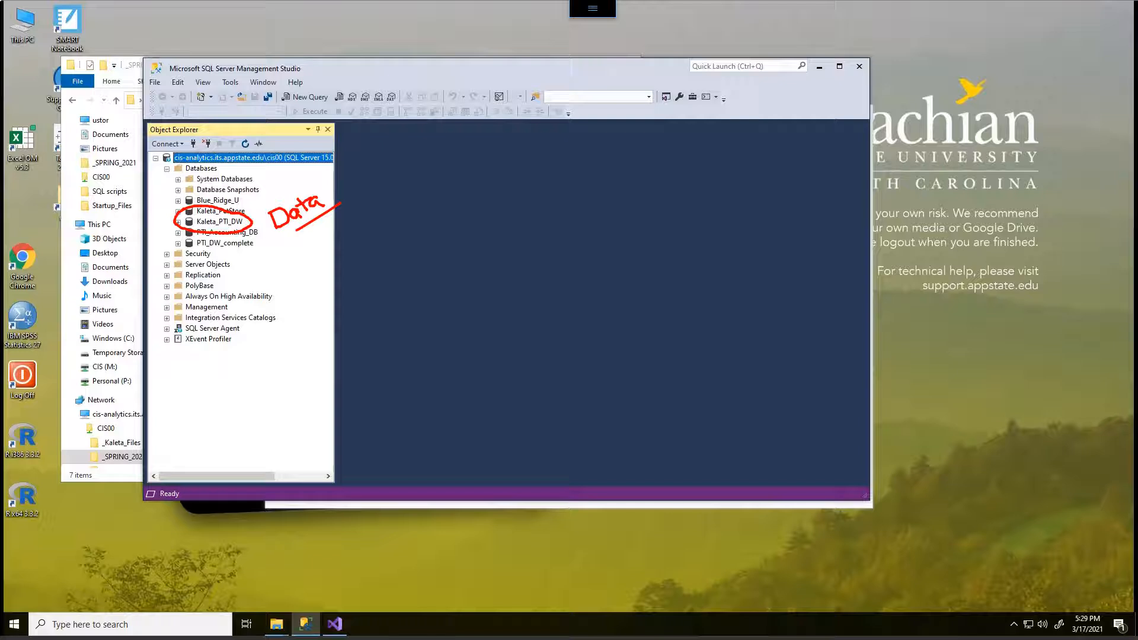
{"action": "key", "text": "Escape"}
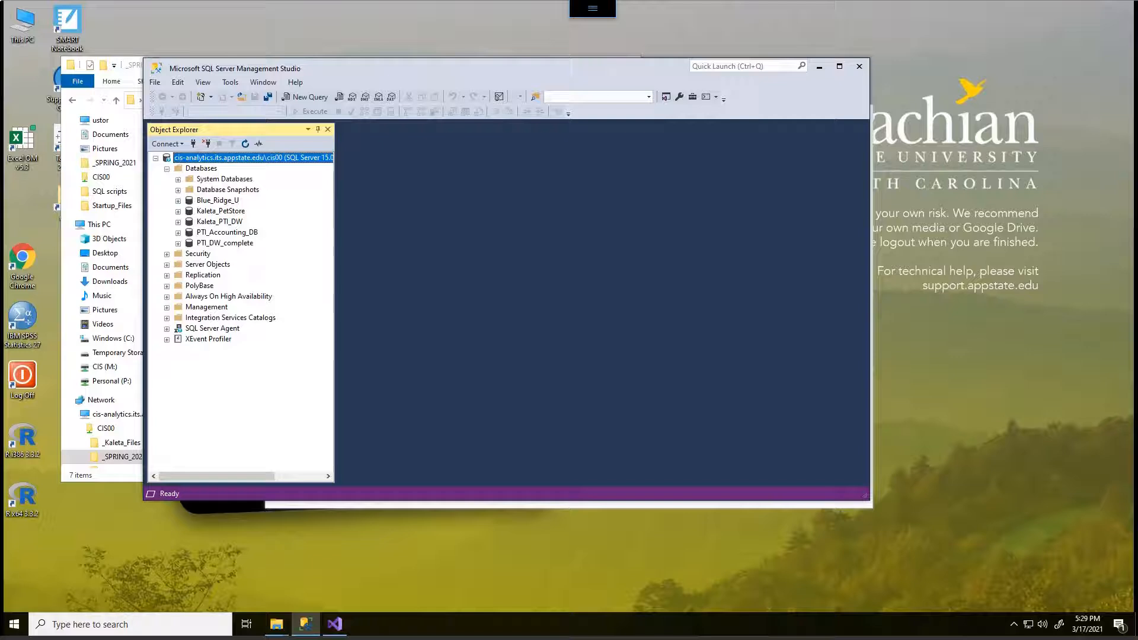
{"action": "mouse_move", "coordinate": [252, 252]}
{"action": "left_mouse_down"}
{"action": "mouse_move", "coordinate": [271, 273]}
{"action": "mouse_move", "coordinate": [249, 260]}
{"action": "left_mouse_up"}
{"action": "left_click_drag", "start_coordinate": [278, 206], "coordinate": [252, 216]}
{"action": "mouse_move", "coordinate": [286, 213]}
{"action": "left_mouse_down"}
{"action": "mouse_move", "coordinate": [289, 225]}
{"action": "mouse_move", "coordinate": [301, 216]}
{"action": "mouse_move", "coordinate": [290, 225]}
{"action": "left_mouse_up"}
{"action": "left_click_drag", "start_coordinate": [308, 207], "coordinate": [328, 191]}
{"action": "left_click_drag", "start_coordinate": [325, 196], "coordinate": [330, 204]}
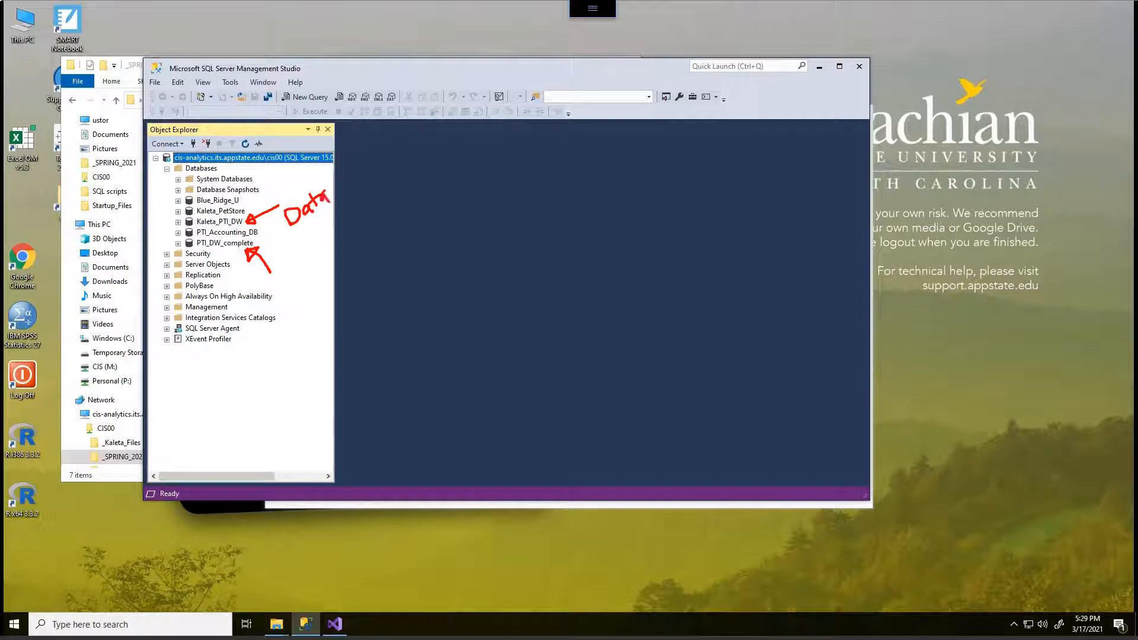
{"action": "key", "text": "Escape"}
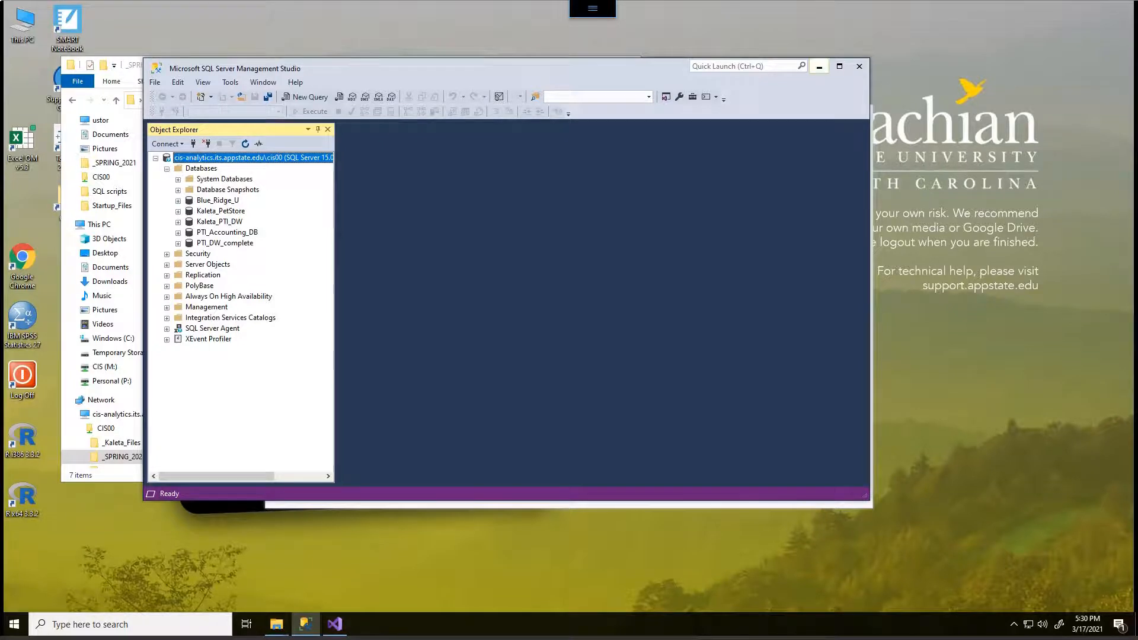
- Minimize SQL Server Management Studio and the _SPRING_2021 folder window to bring up Visual Studio 2019
{"action": "left_click", "coordinate": [820, 66]}
{"action": "left_click", "coordinate": [379, 66]}
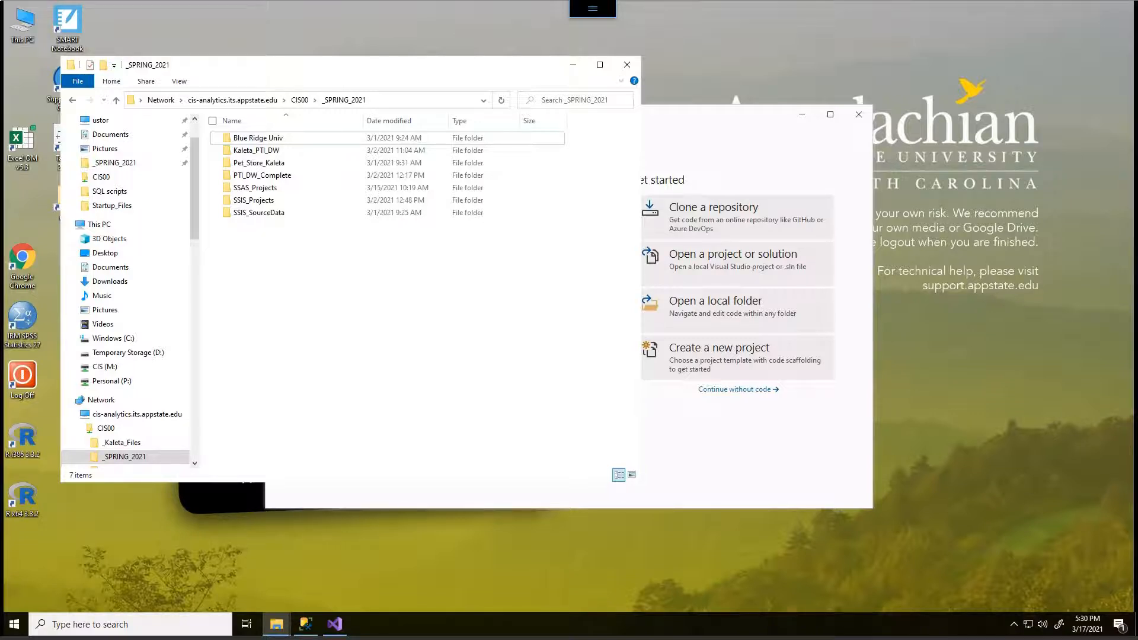
{"action": "mouse_move", "coordinate": [254, 176]}
{"action": "left_mouse_down"}
{"action": "mouse_move", "coordinate": [222, 176]}
{"action": "mouse_move", "coordinate": [227, 202]}
{"action": "mouse_move", "coordinate": [276, 204]}
{"action": "mouse_move", "coordinate": [277, 175]}
{"action": "mouse_move", "coordinate": [240, 179]}
{"action": "mouse_move", "coordinate": [319, 214]}
{"action": "mouse_move", "coordinate": [295, 205]}
{"action": "mouse_move", "coordinate": [305, 188]}
{"action": "left_mouse_up"}
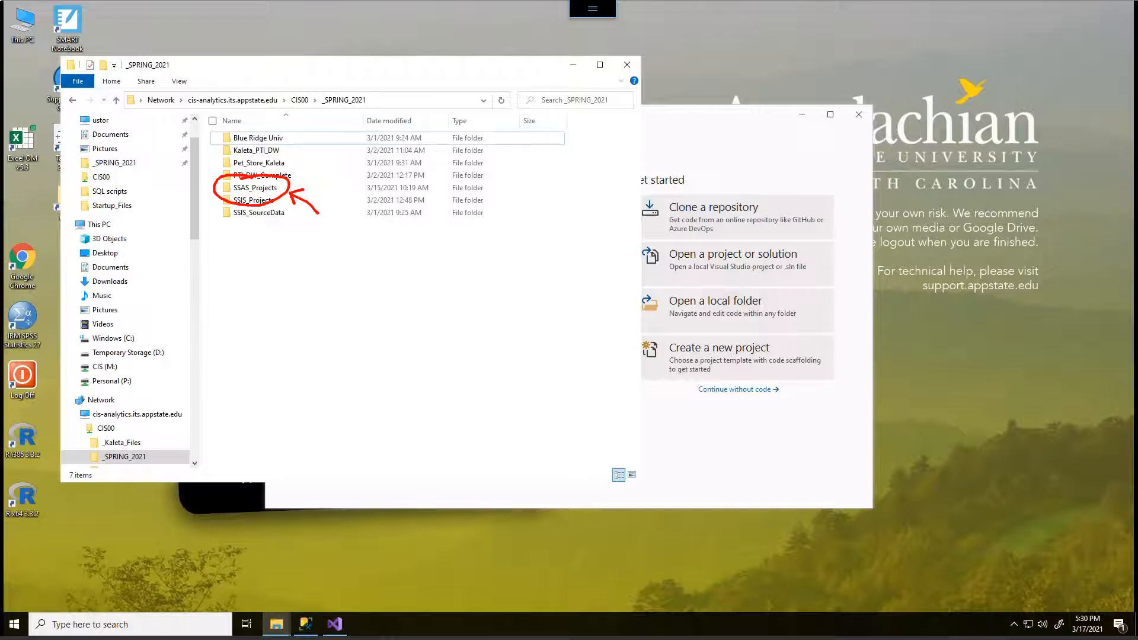
{"action": "key", "text": "Escape"}
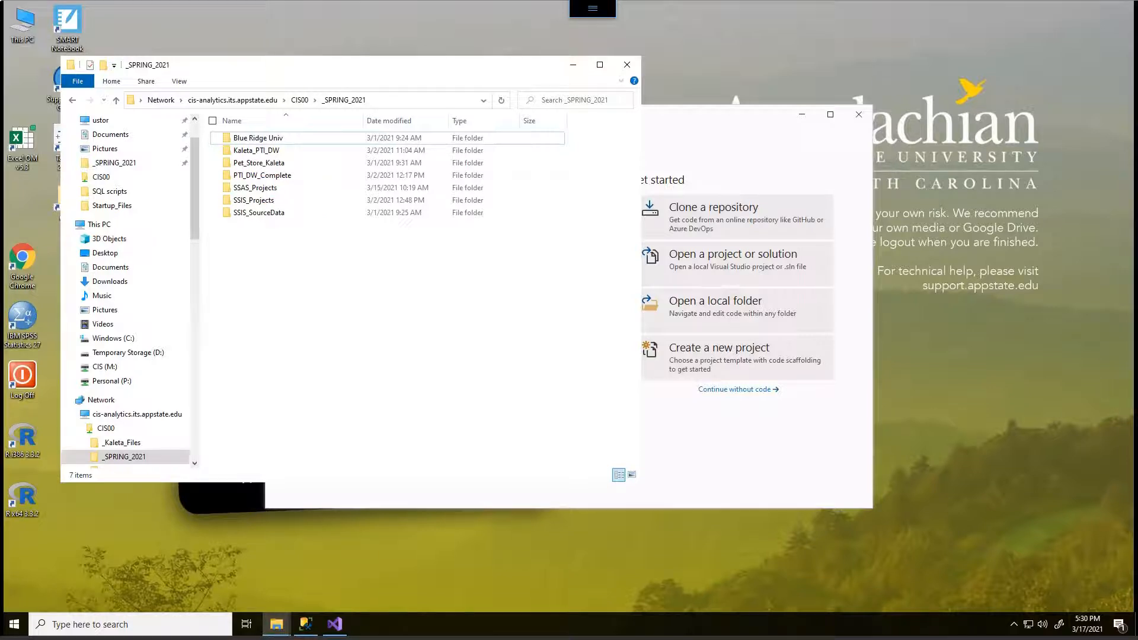
{"action": "left_click", "coordinate": [574, 65]}
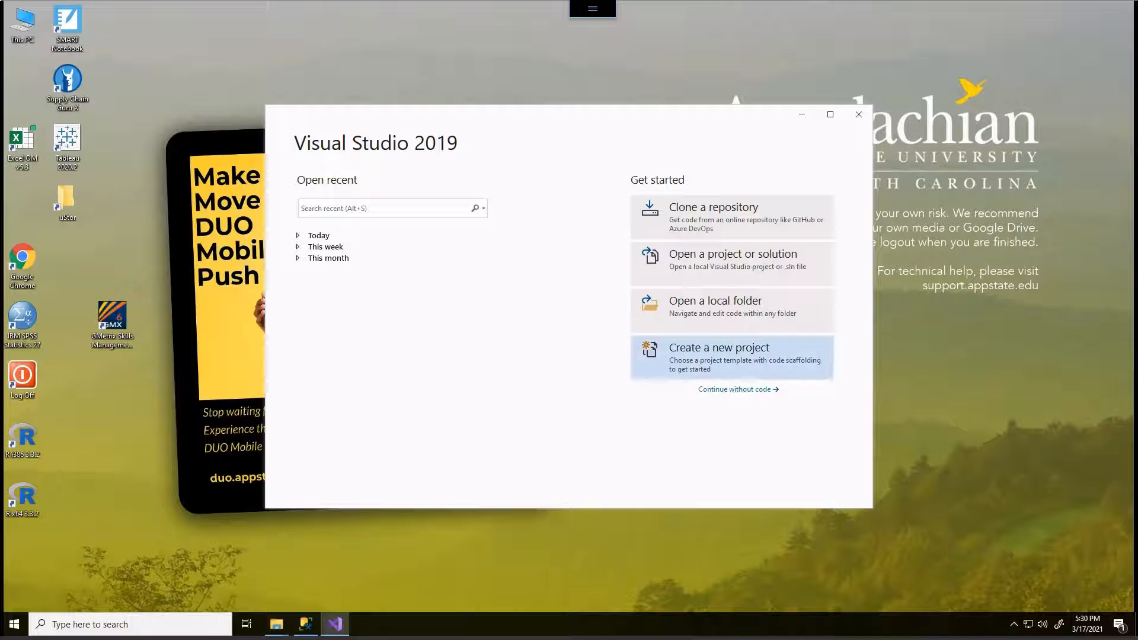
- Start a new project from the Analysis Services Multidimensional and Data Mining Project template
{"action": "left_click", "coordinate": [682, 337]}
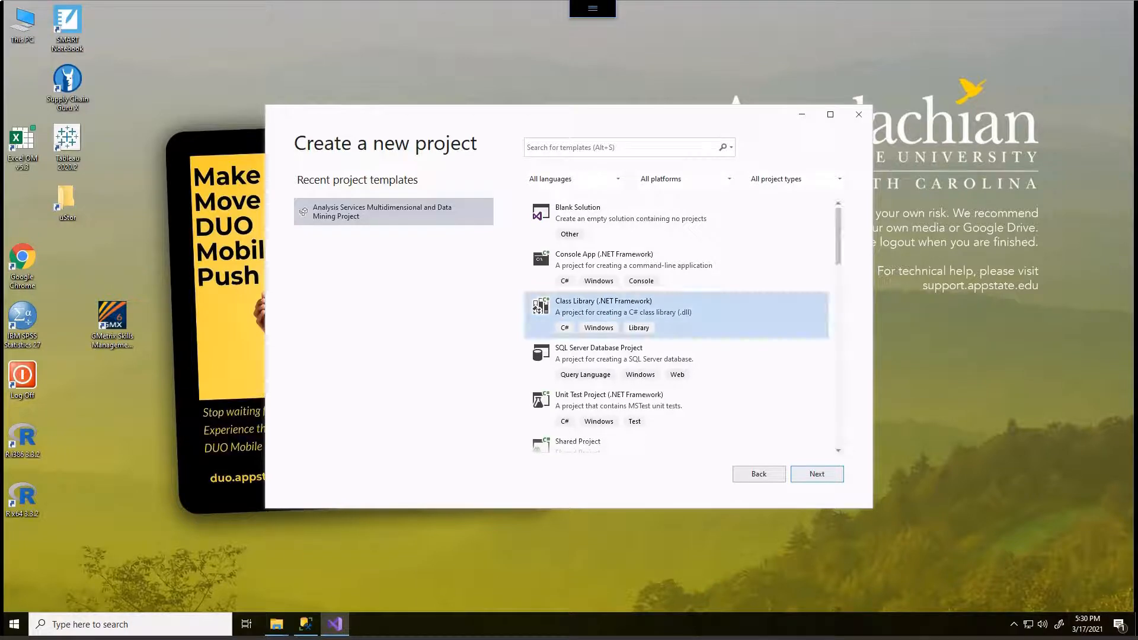
{"action": "scroll", "coordinate": [681, 327], "scroll_direction": "down", "scroll_amount": 10}
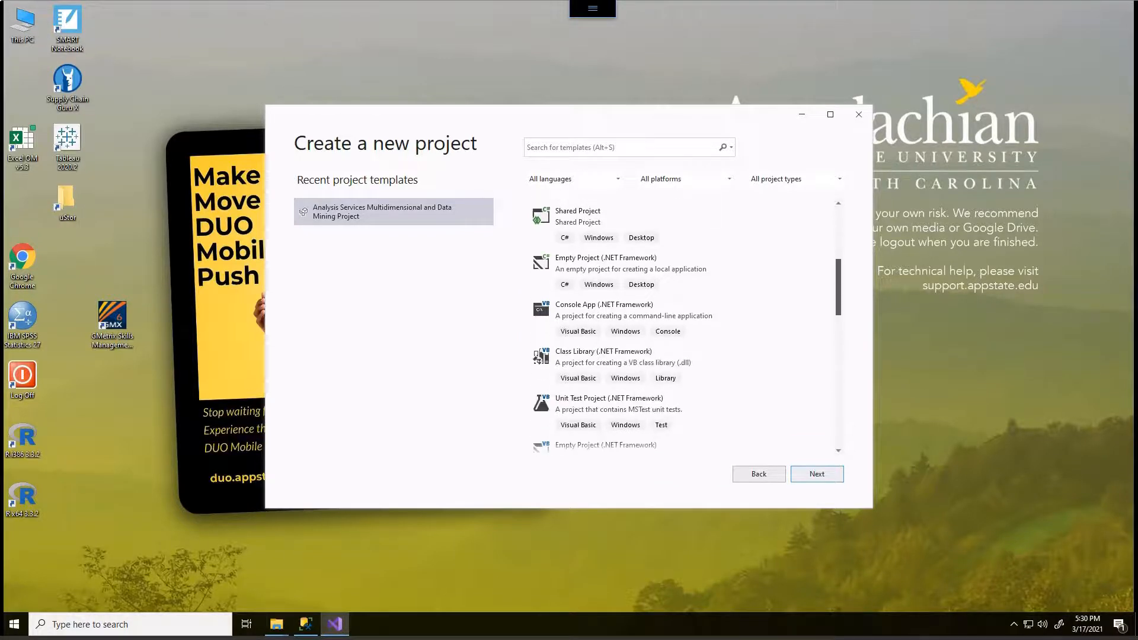
{"action": "scroll", "coordinate": [682, 326], "scroll_direction": "down", "scroll_amount": 5}
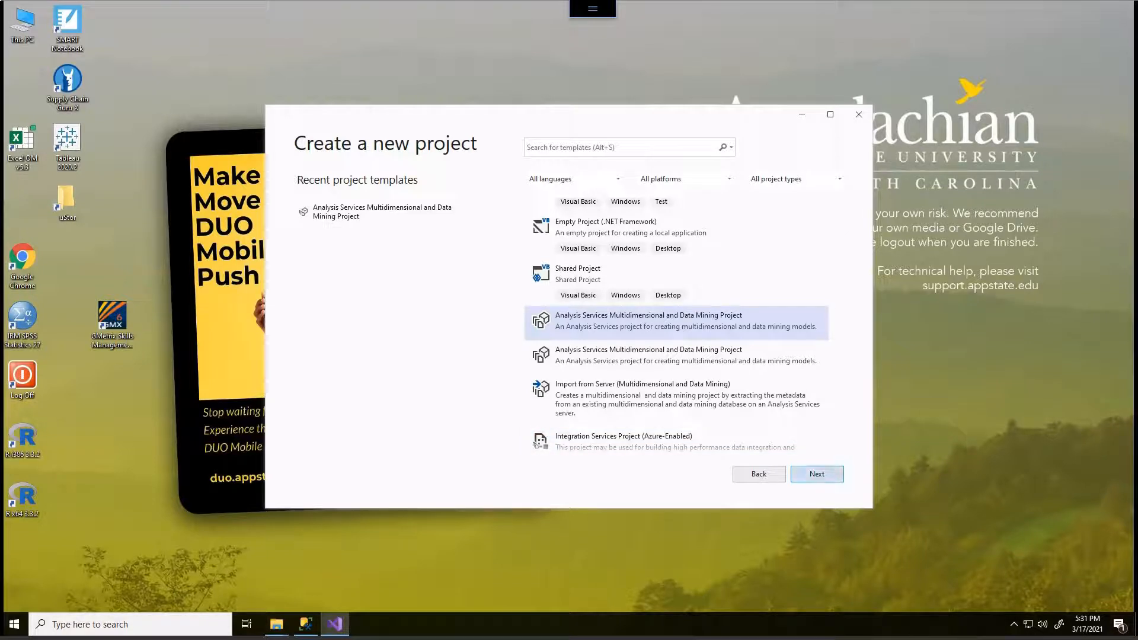
{"action": "left_click", "coordinate": [817, 474]}
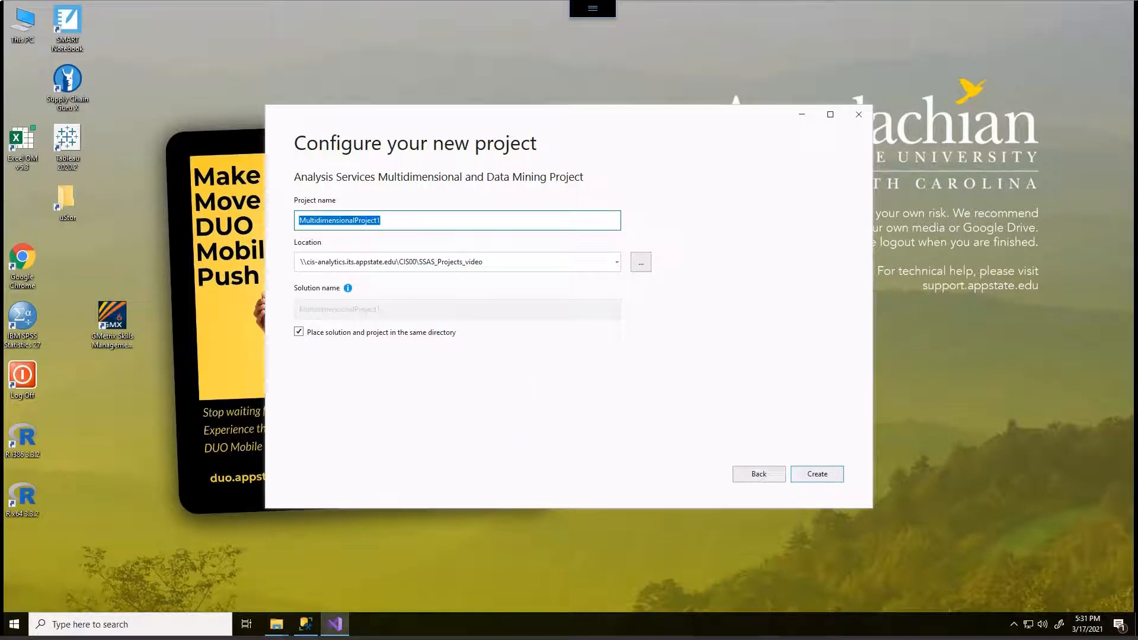
- Turn off placing solution and project in the same directory, and name the project with the owner's last name followed by _PTI_OLAP_video
{"action": "left_click", "coordinate": [299, 332]}
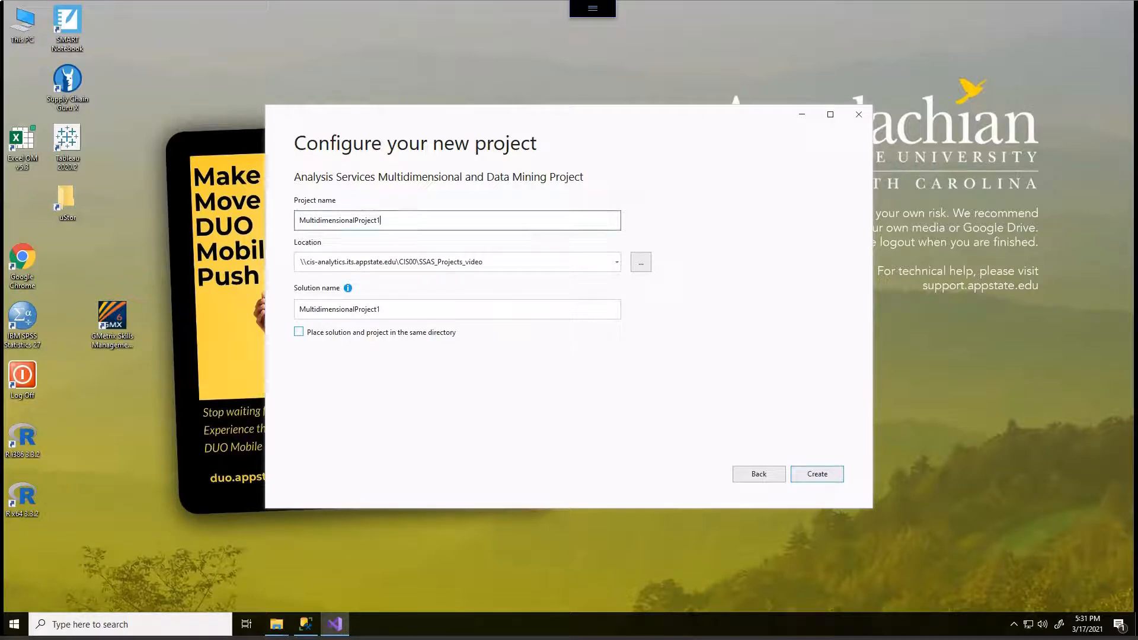
{"action": "double_click", "coordinate": [409, 220]}
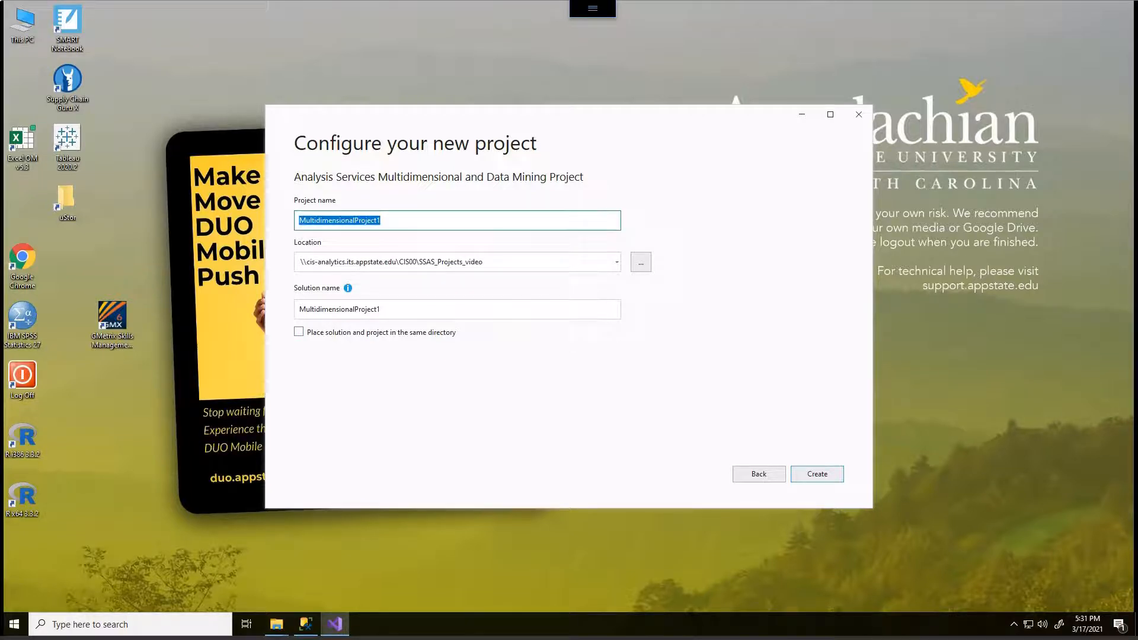
{"action": "type", "text": "Kaleta_PTI_OLAP"}
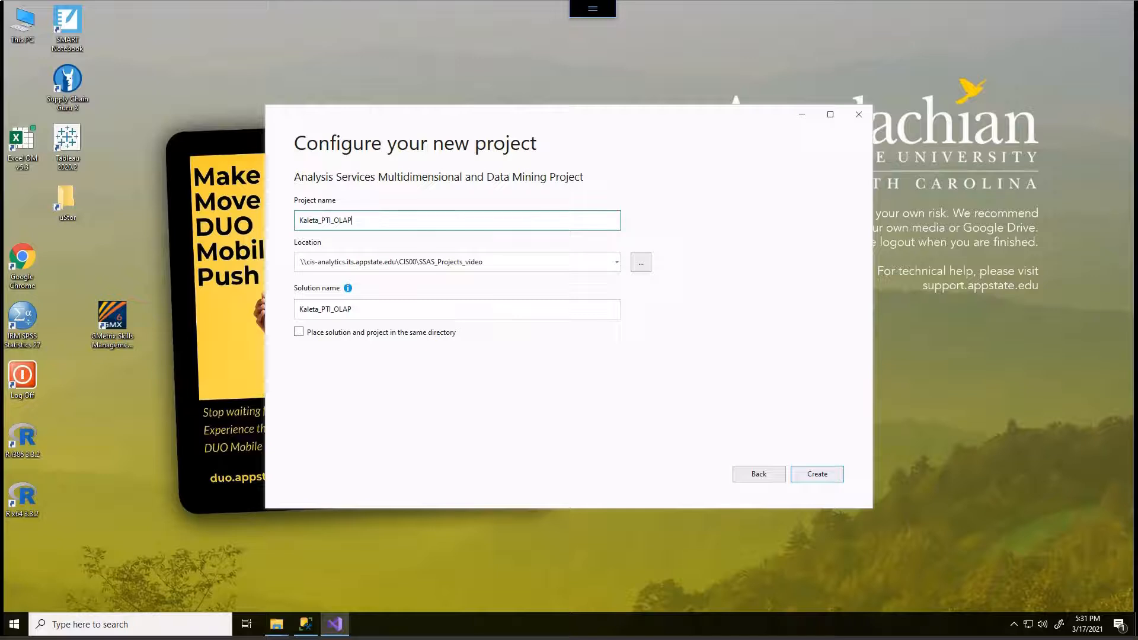
{"action": "type", "text": "_video"}
- Create a folder named SSAS_Project_video in the CIS00 network folder and choose it as the project location
{"action": "left_click", "coordinate": [640, 262]}
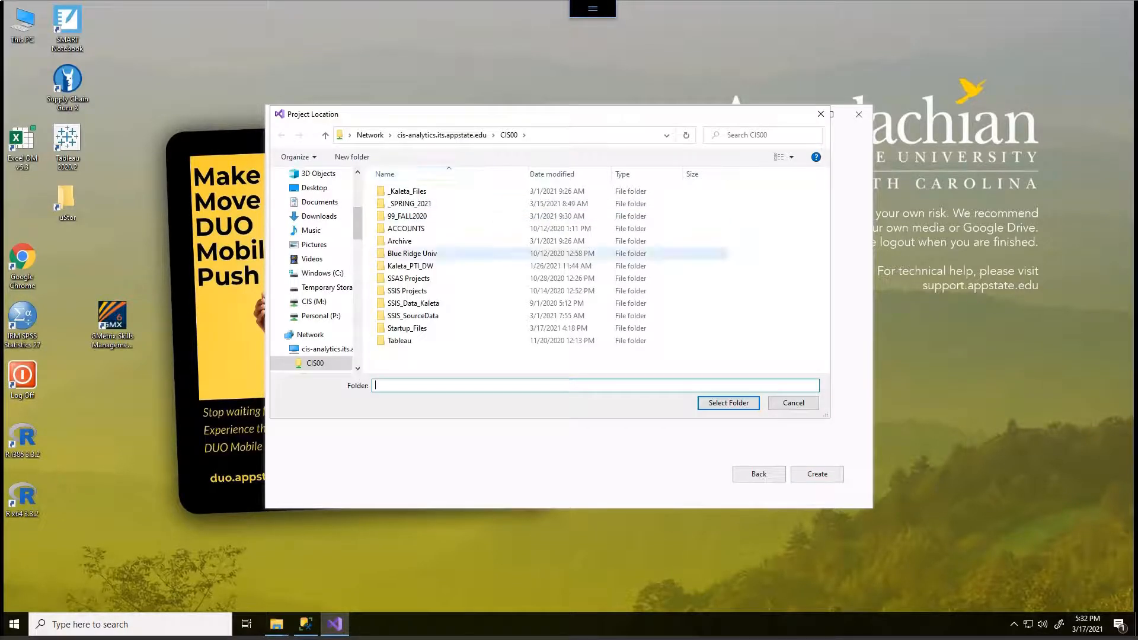
{"action": "left_click", "coordinate": [409, 279]}
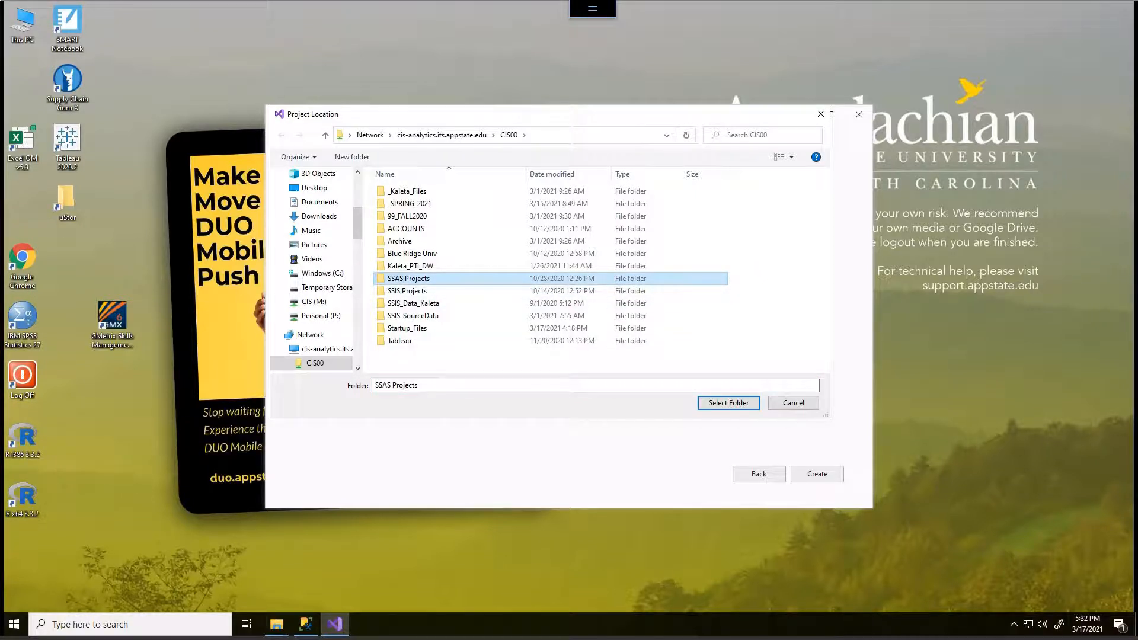
{"action": "left_click", "coordinate": [352, 156]}
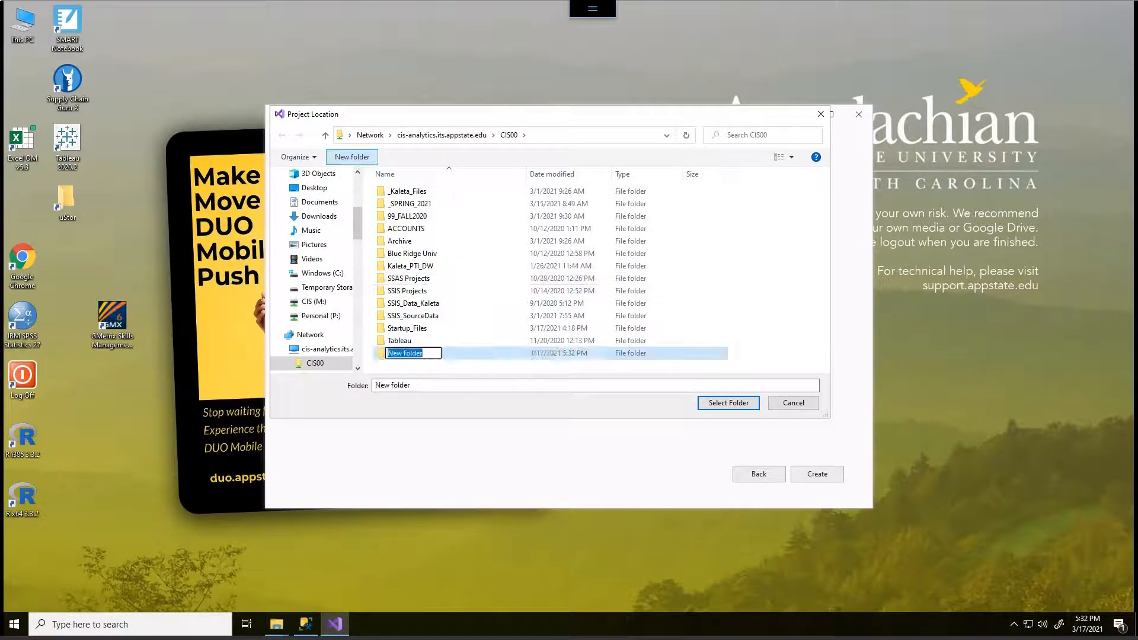
{"action": "type", "text": "SSA"}
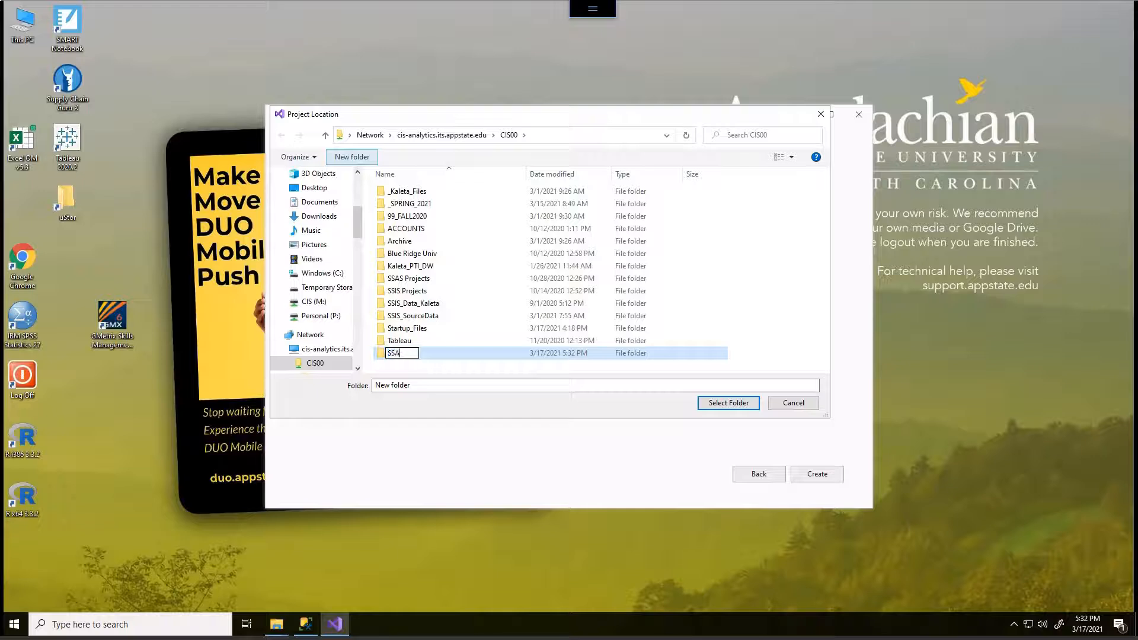
{"action": "type", "text": "S_Project_video"}
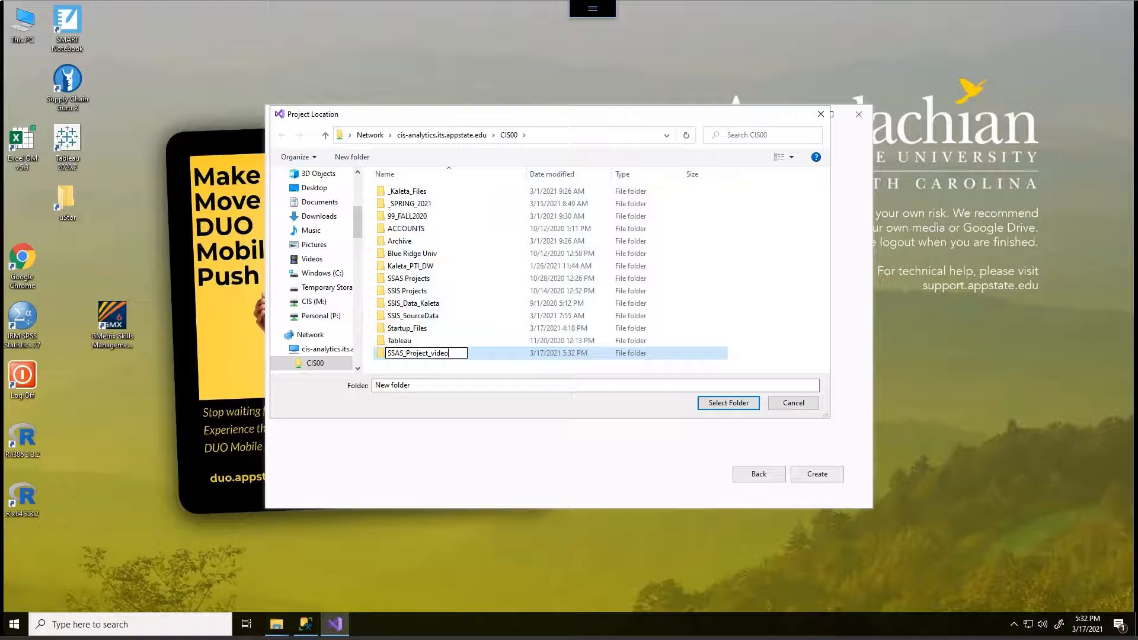
{"action": "key", "text": "Return"}
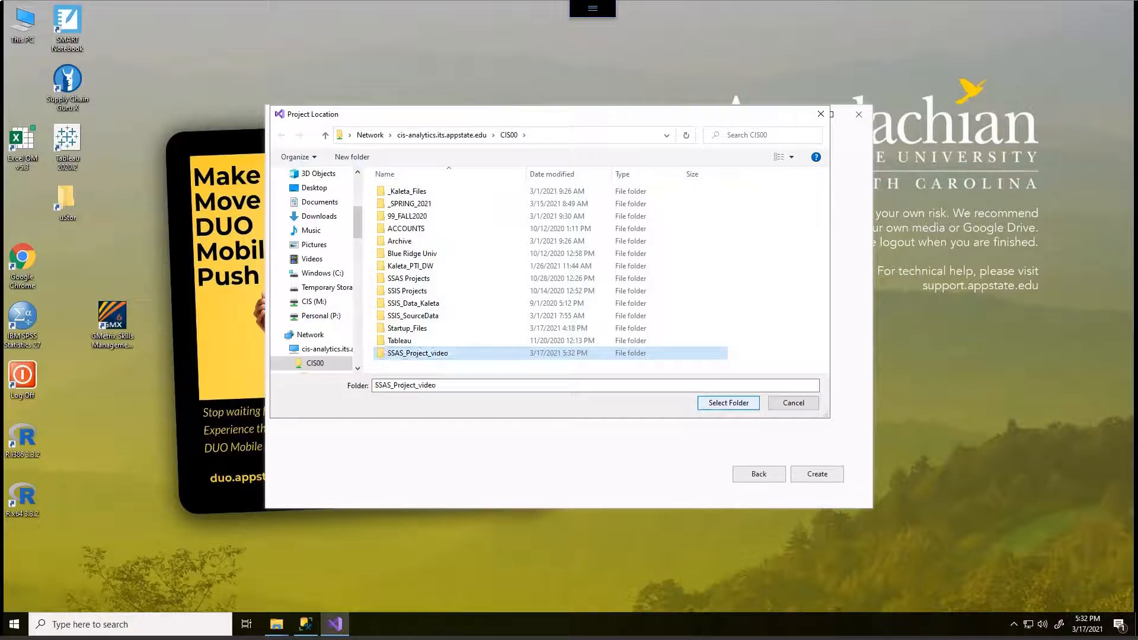
{"action": "key", "text": "Return"}
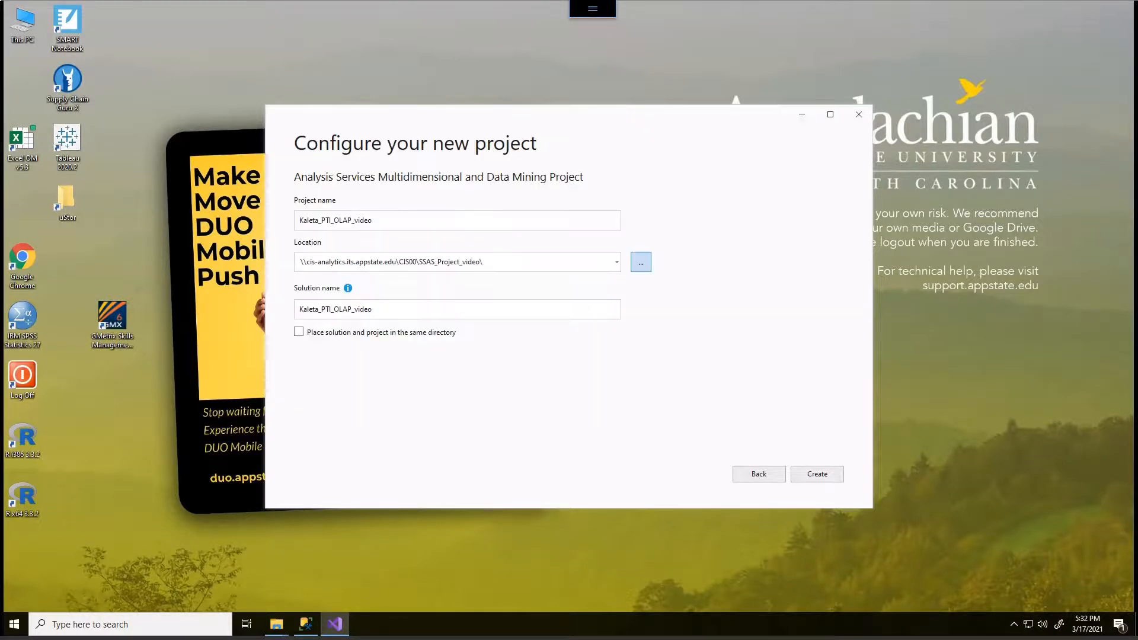
{"action": "mouse_move", "coordinate": [318, 322]}
{"action": "left_mouse_down"}
{"action": "mouse_move", "coordinate": [271, 320]}
{"action": "mouse_move", "coordinate": [302, 361]}
{"action": "mouse_move", "coordinate": [313, 318]}
{"action": "left_mouse_up"}
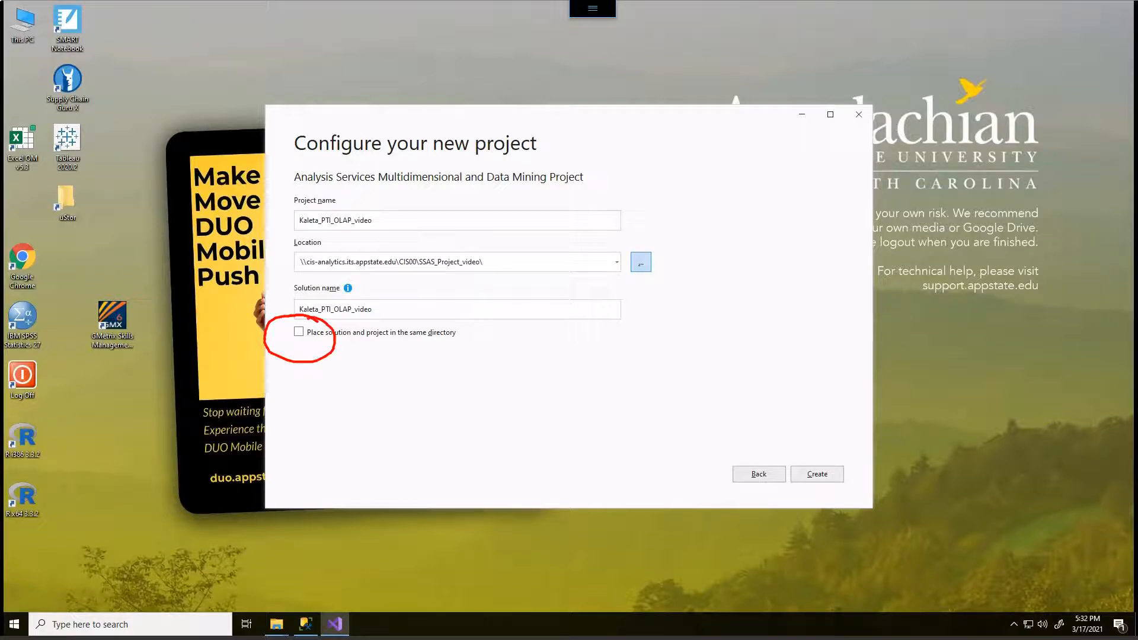
- Place the solution and project in the same directory, and create the project
{"action": "key", "text": "alt+d"}
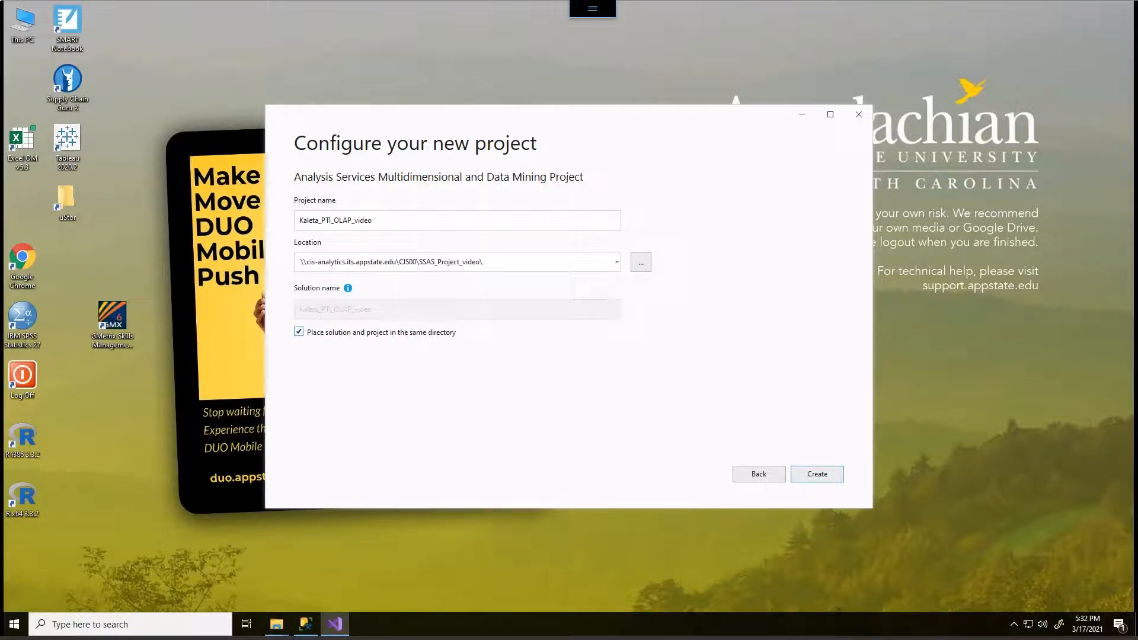
{"action": "key", "text": "Return"}
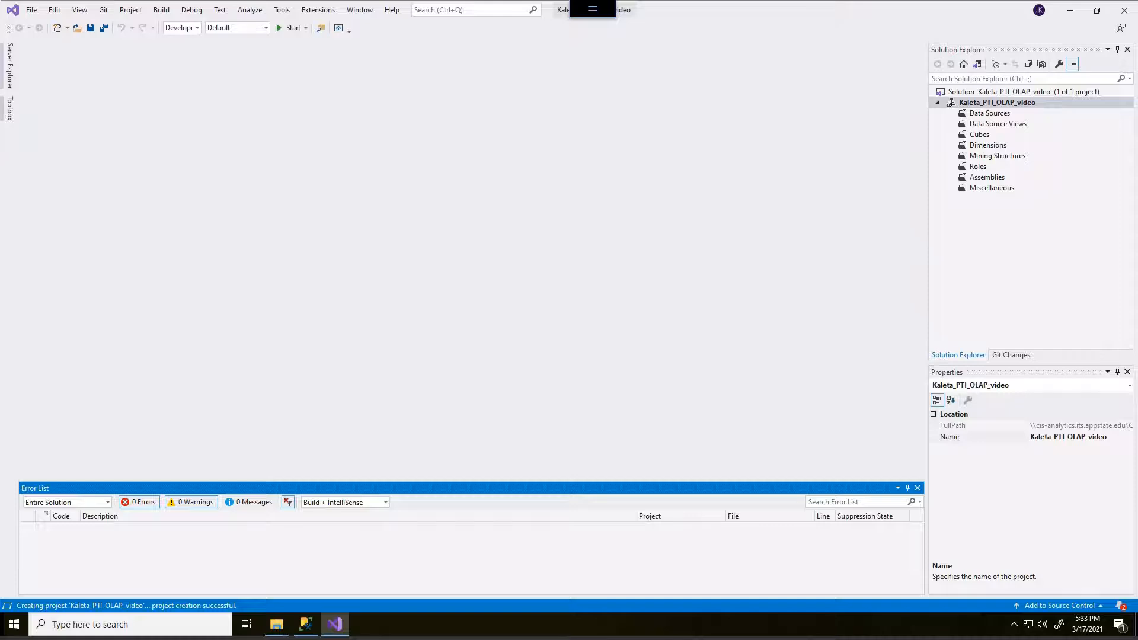
{"action": "mouse_move", "coordinate": [538, 148]}
{"action": "left_mouse_down"}
{"action": "mouse_move", "coordinate": [300, 163]}
{"action": "mouse_move", "coordinate": [348, 318]}
{"action": "mouse_move", "coordinate": [542, 270]}
{"action": "mouse_move", "coordinate": [527, 151]}
{"action": "left_mouse_up"}
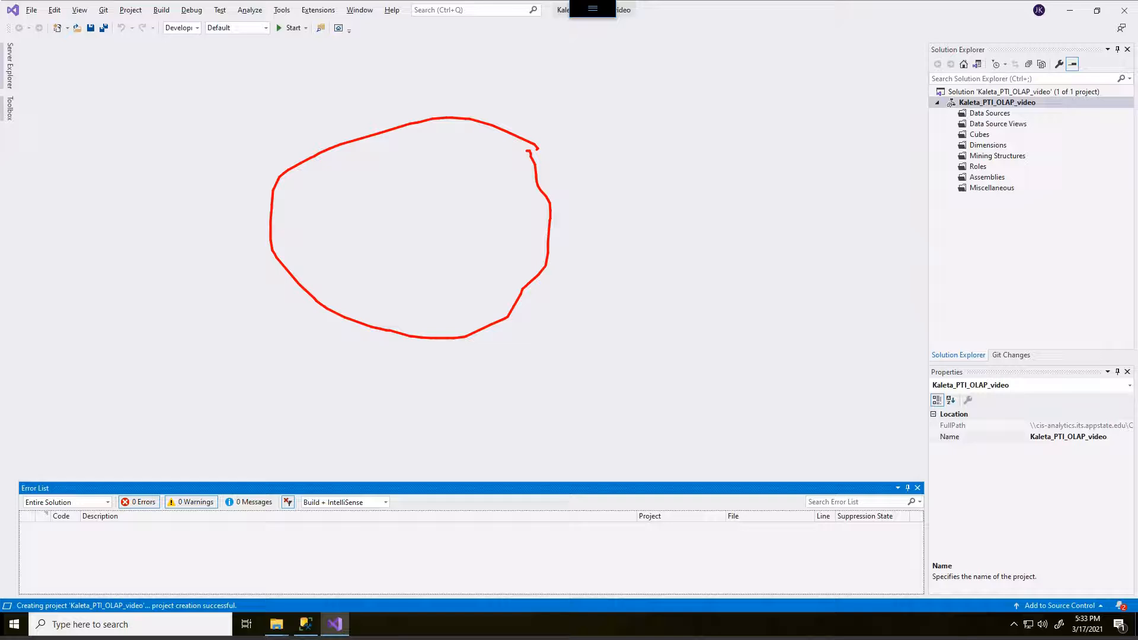
{"action": "key", "text": "Escape"}
{"action": "mouse_move", "coordinate": [957, 72]}
{"action": "left_mouse_down"}
{"action": "mouse_move", "coordinate": [868, 142]}
{"action": "mouse_move", "coordinate": [1038, 202]}
{"action": "mouse_move", "coordinate": [1041, 64]}
{"action": "mouse_move", "coordinate": [885, 62]}
{"action": "left_mouse_up"}
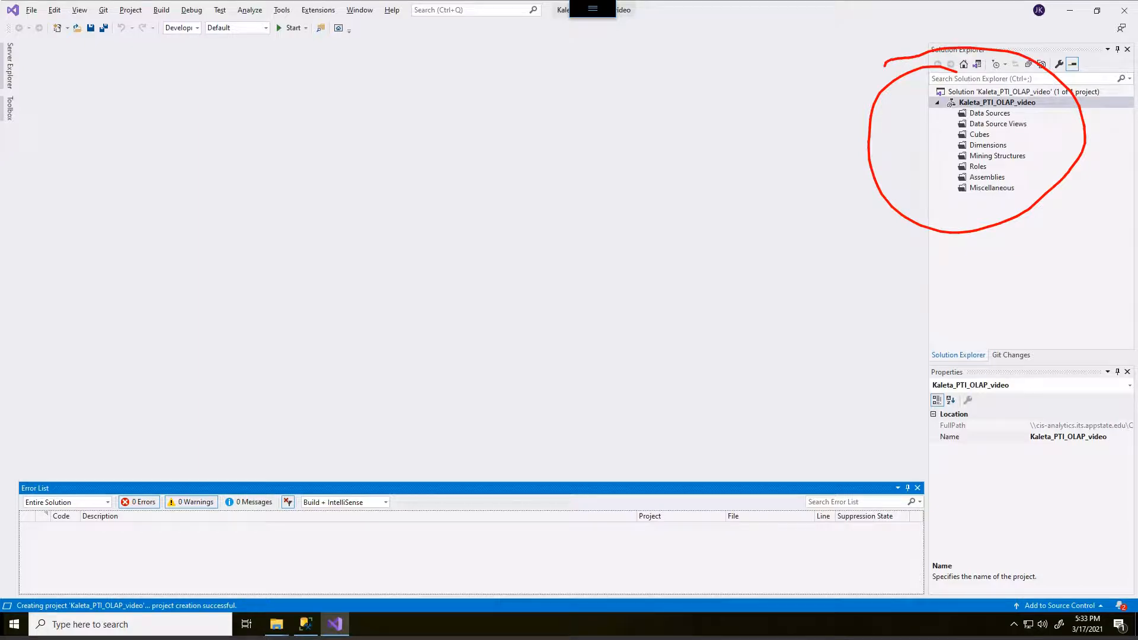
{"action": "key", "text": "Escape"}
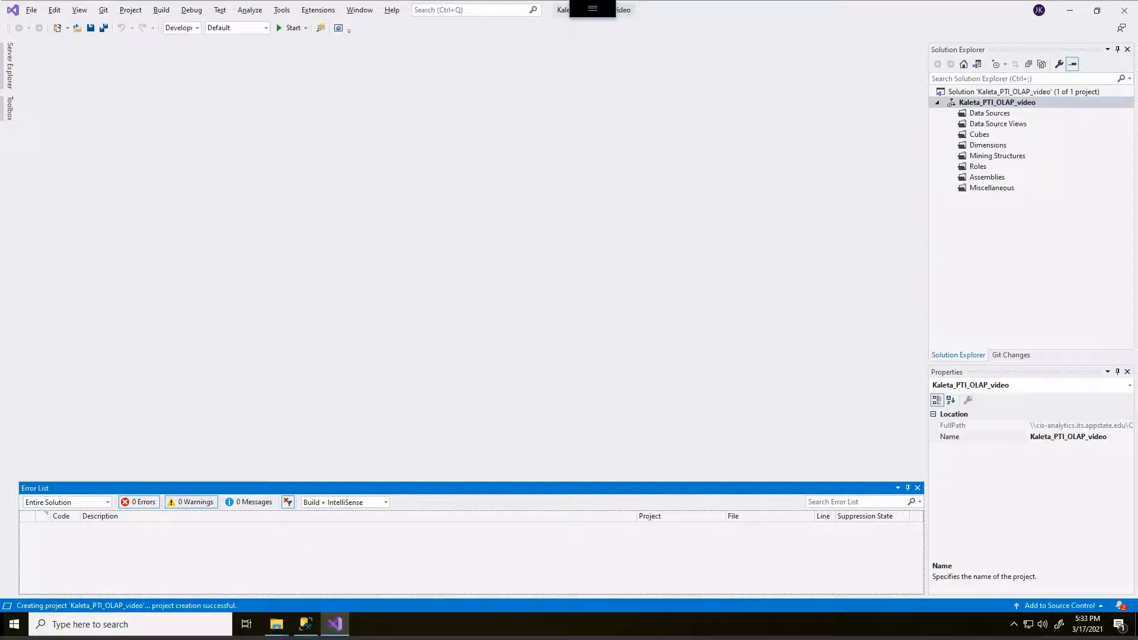
- Start a new data source based on an existing or new connection, and delete the listed PTI_DW_complete connection
{"action": "right_click", "coordinate": [976, 115]}
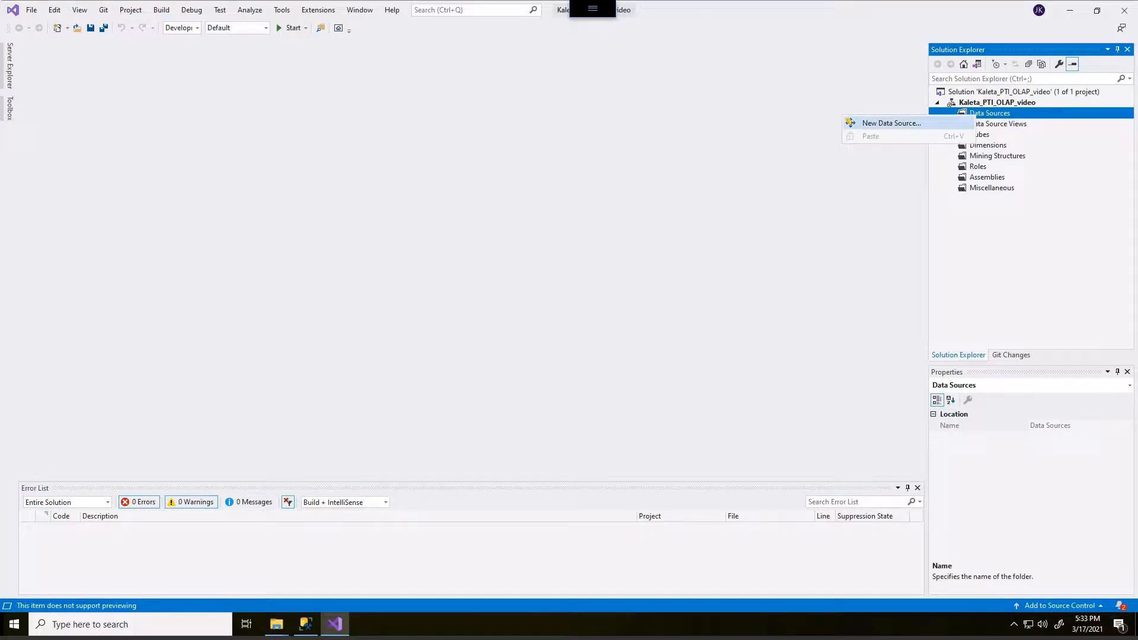
{"action": "left_click", "coordinate": [891, 123]}
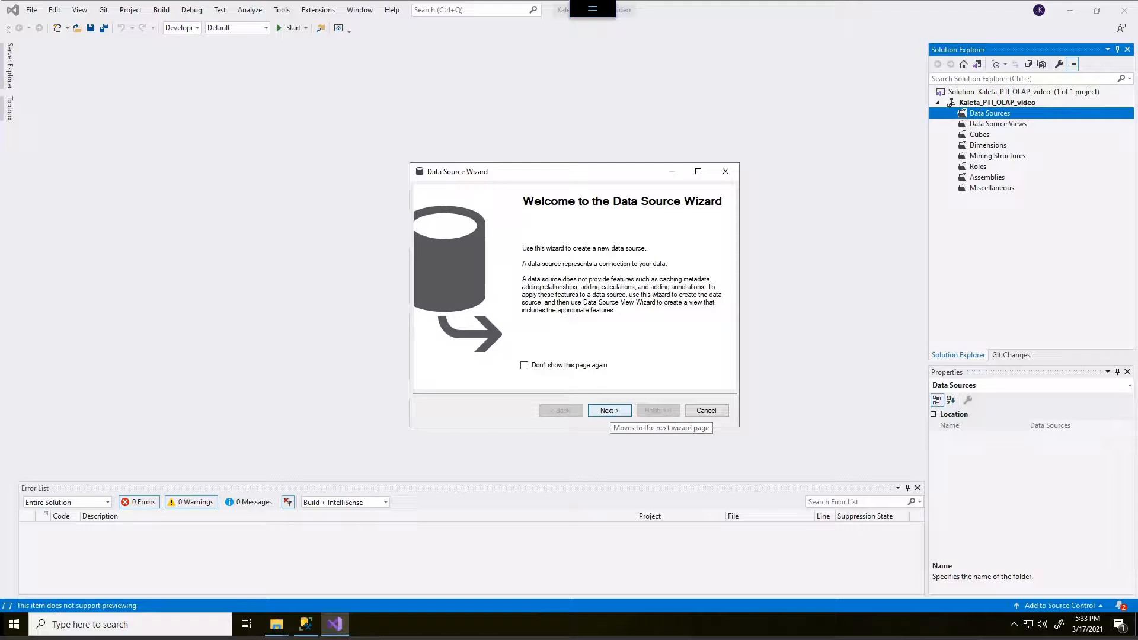
{"action": "left_click", "coordinate": [609, 411]}
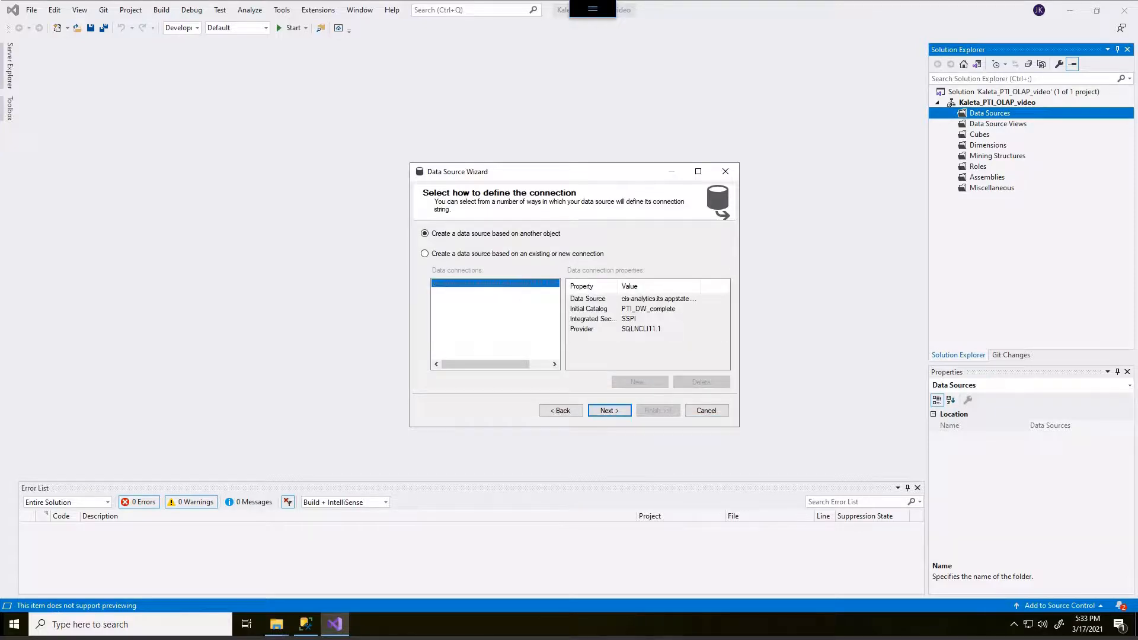
{"action": "left_click", "coordinate": [425, 254]}
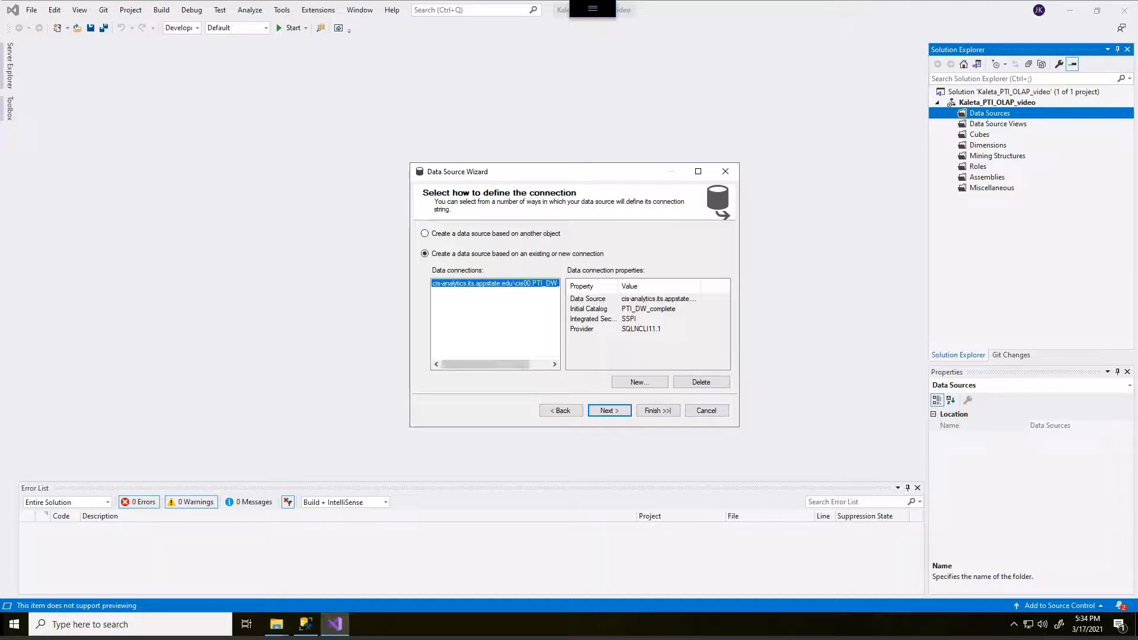
{"action": "left_click", "coordinate": [701, 381]}
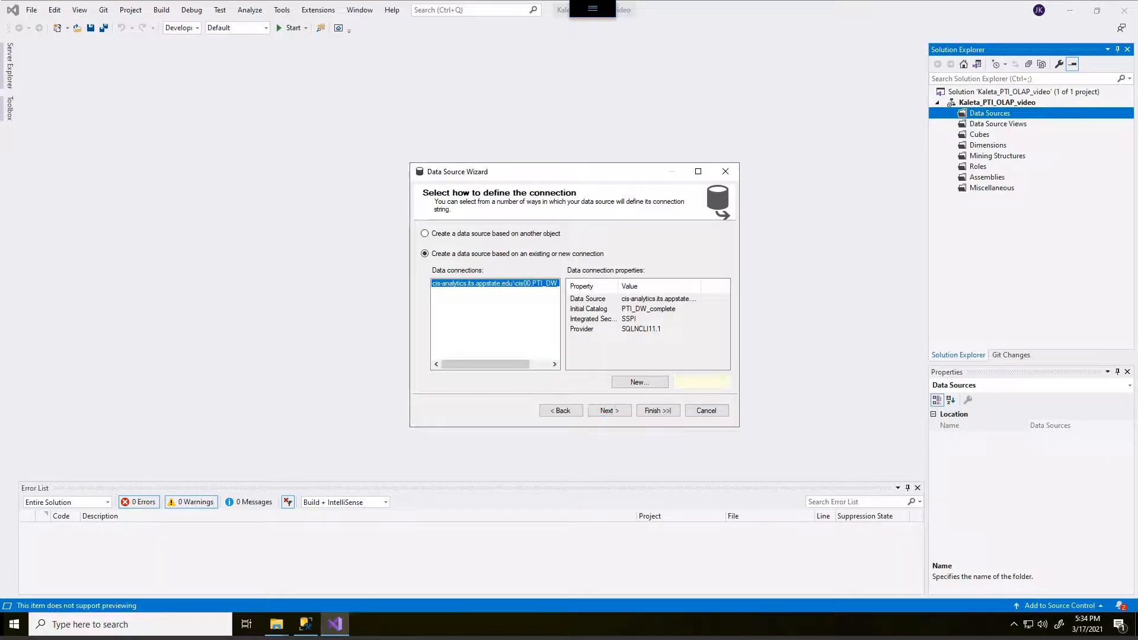
{"action": "left_click_drag", "start_coordinate": [552, 172], "coordinate": [505, 155]}
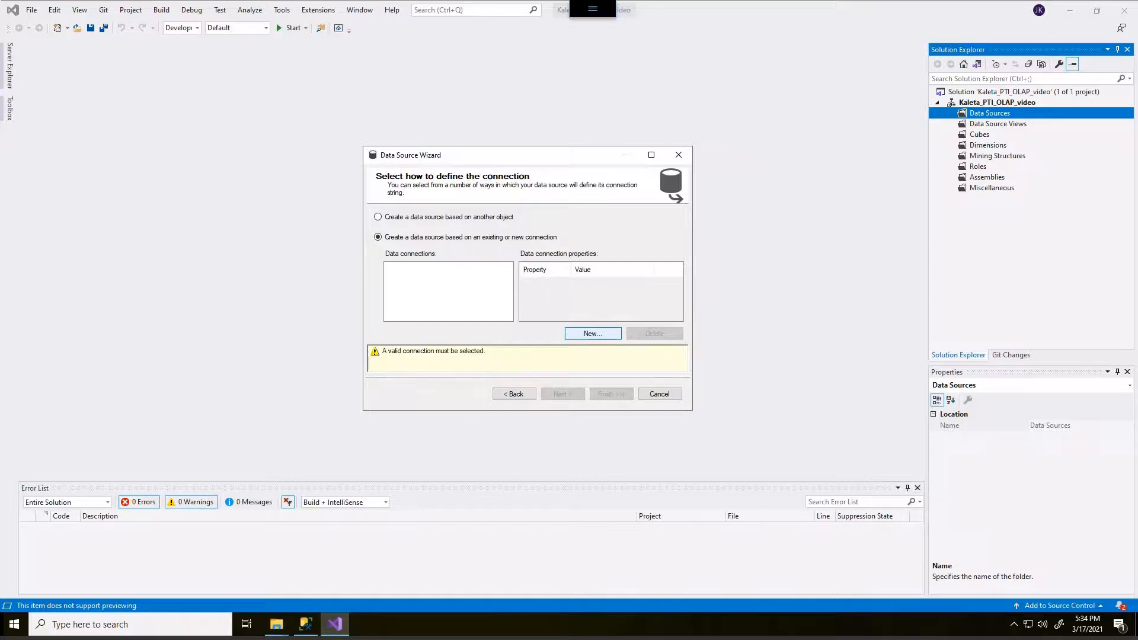
- Define a new connection to server cis-analytics.its.appstate.edu\cis00 with the PTI_DW_complete database
{"action": "left_click", "coordinate": [593, 333]}
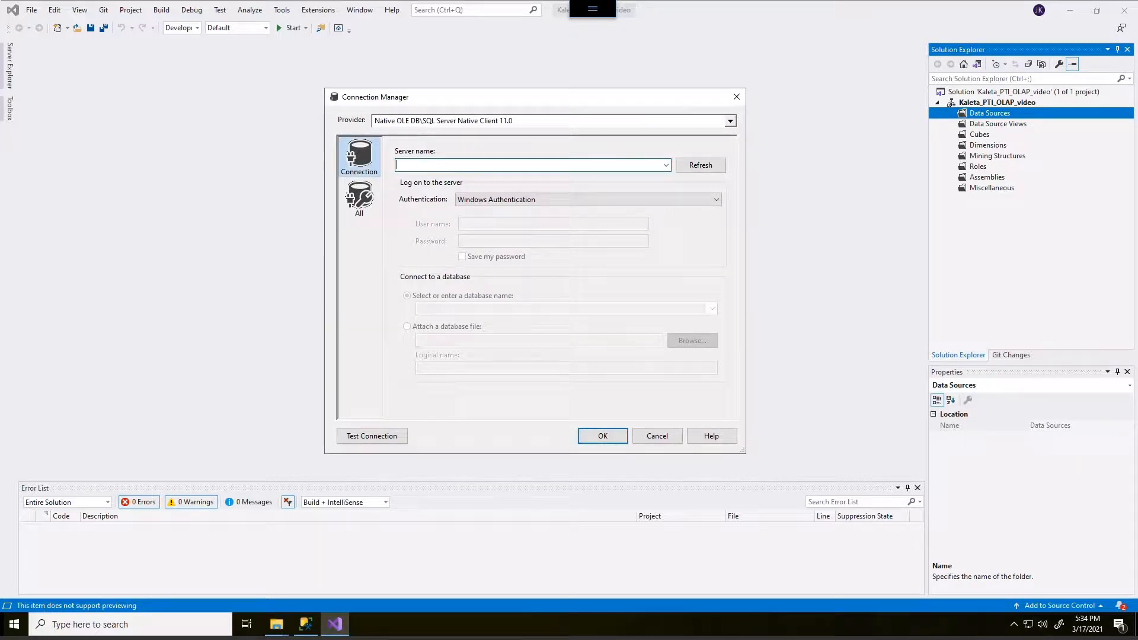
{"action": "type", "text": "cis-analyt"}
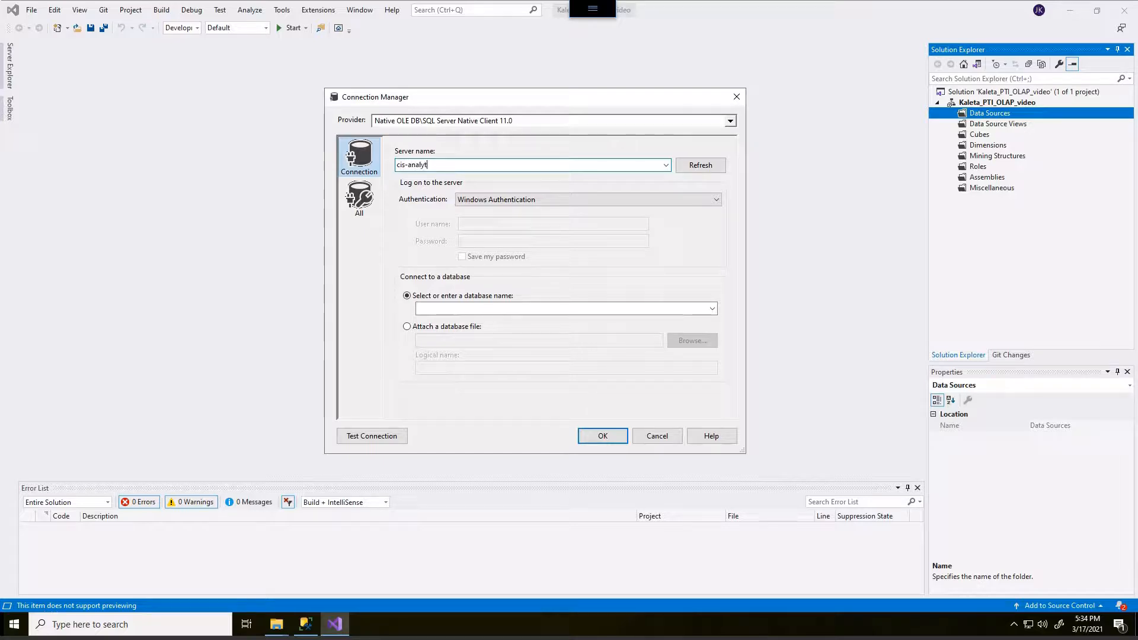
{"action": "type", "text": "ics,"}
{"action": "type", "text": "its.appstate"}
{"action": "type", "text": ".edu"}
{"action": "type", "text": "\\cis"}
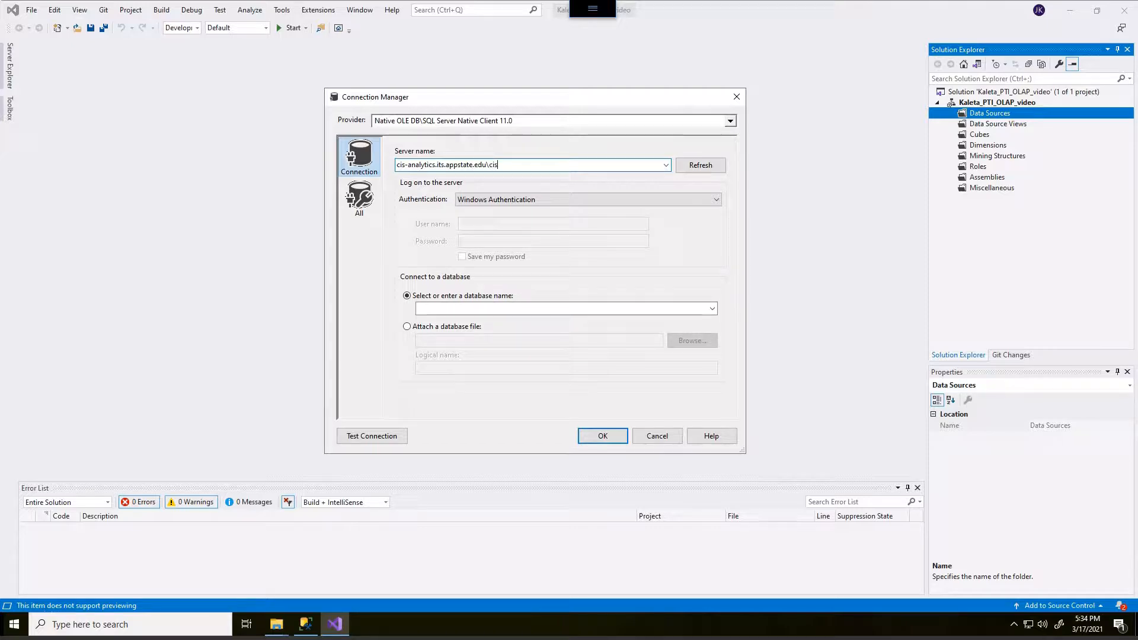
{"action": "type", "text": "00"}
{"action": "left_click", "coordinate": [712, 309]}
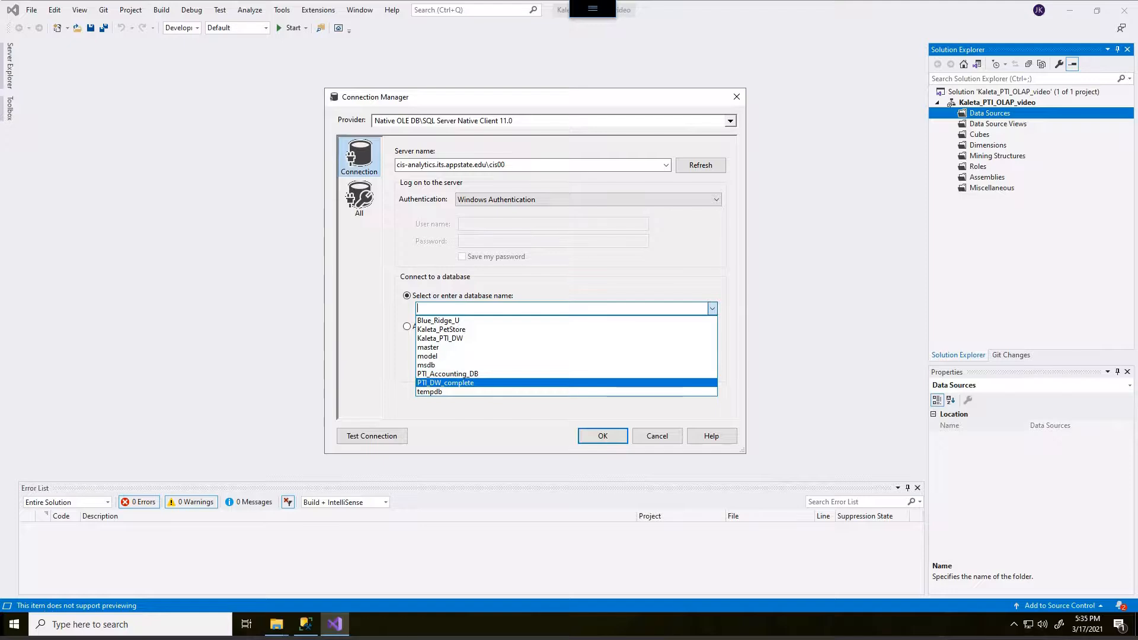
{"action": "left_click", "coordinate": [446, 383]}
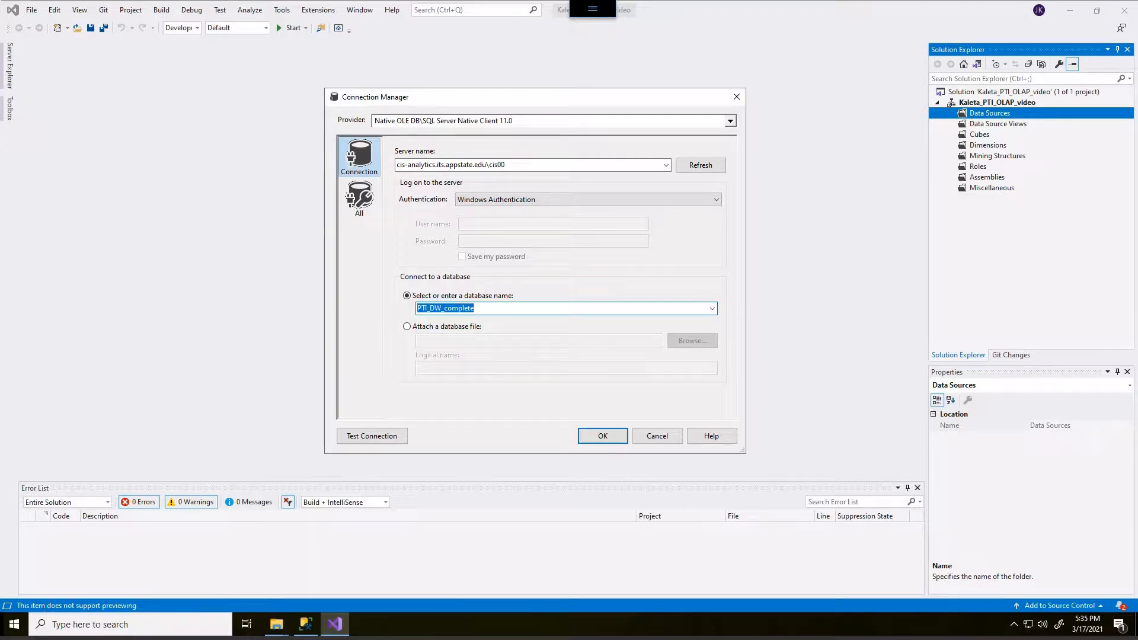
- Test the connection to the PTI_DW_complete database and accept the connection settings
{"action": "left_click", "coordinate": [372, 436]}
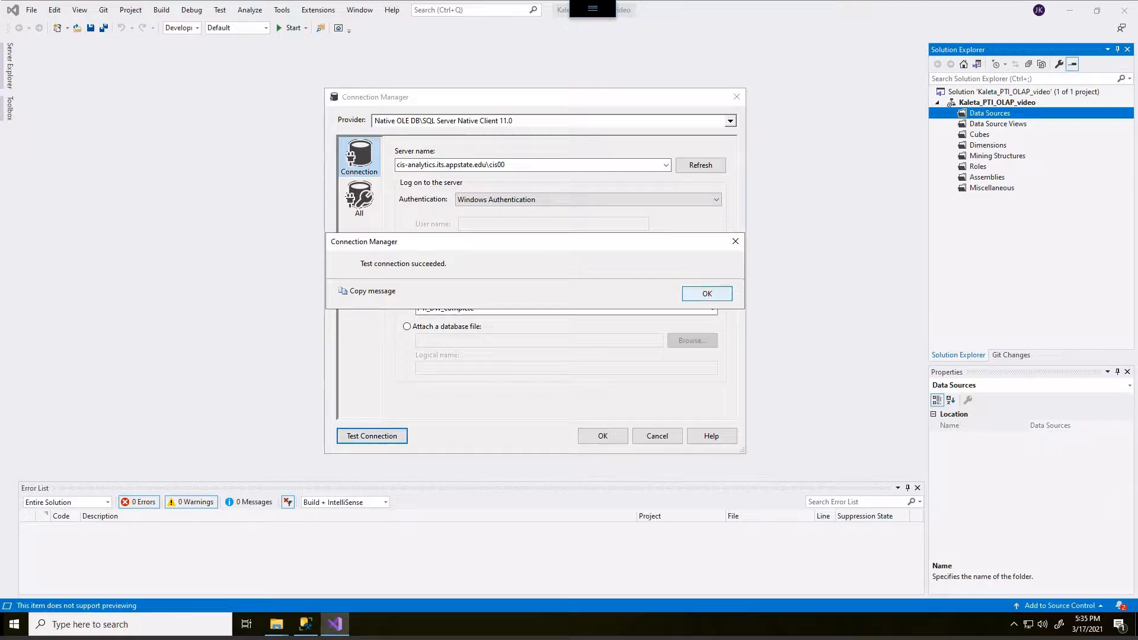
{"action": "left_click", "coordinate": [707, 294]}
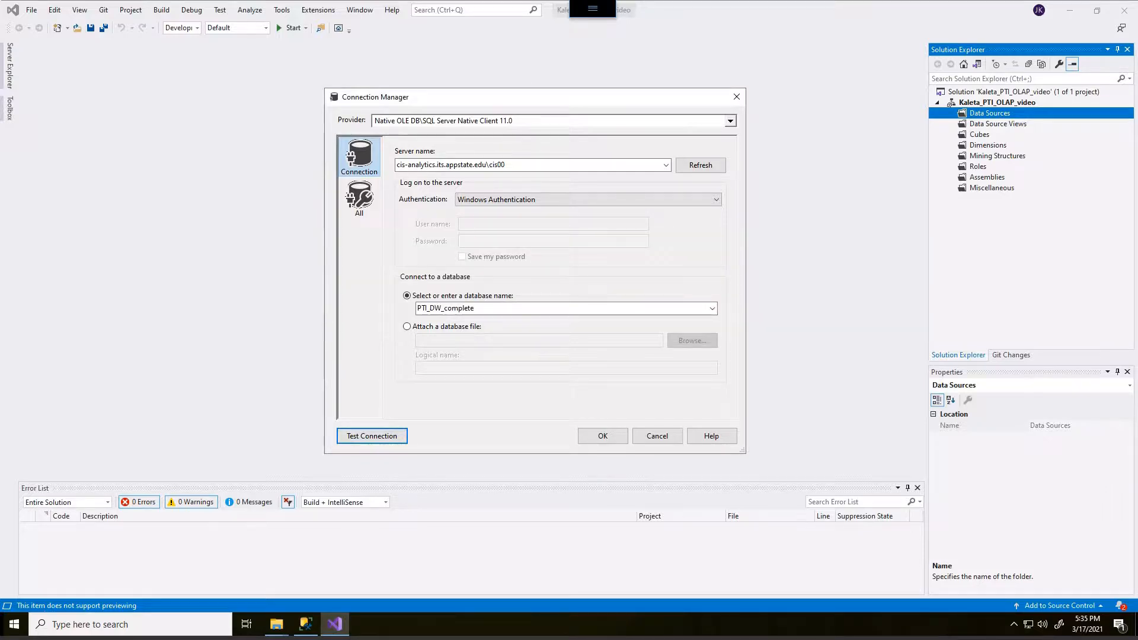
{"action": "left_click", "coordinate": [603, 435]}
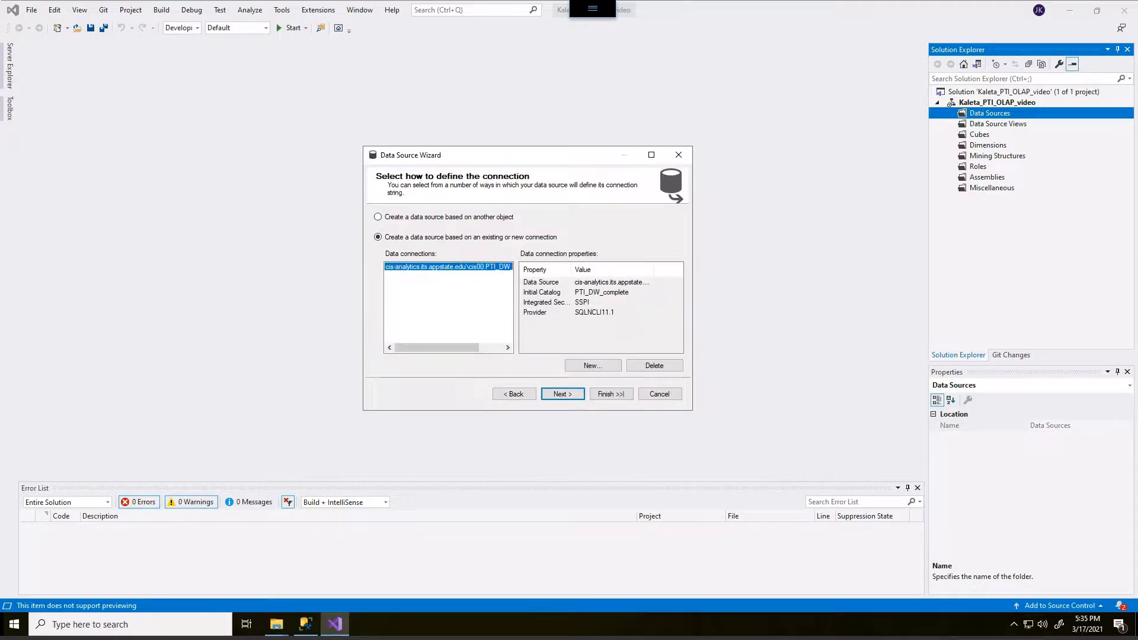
- Set impersonation to a specific Windows account, entering the account's user name and password
{"action": "left_click", "coordinate": [562, 393]}
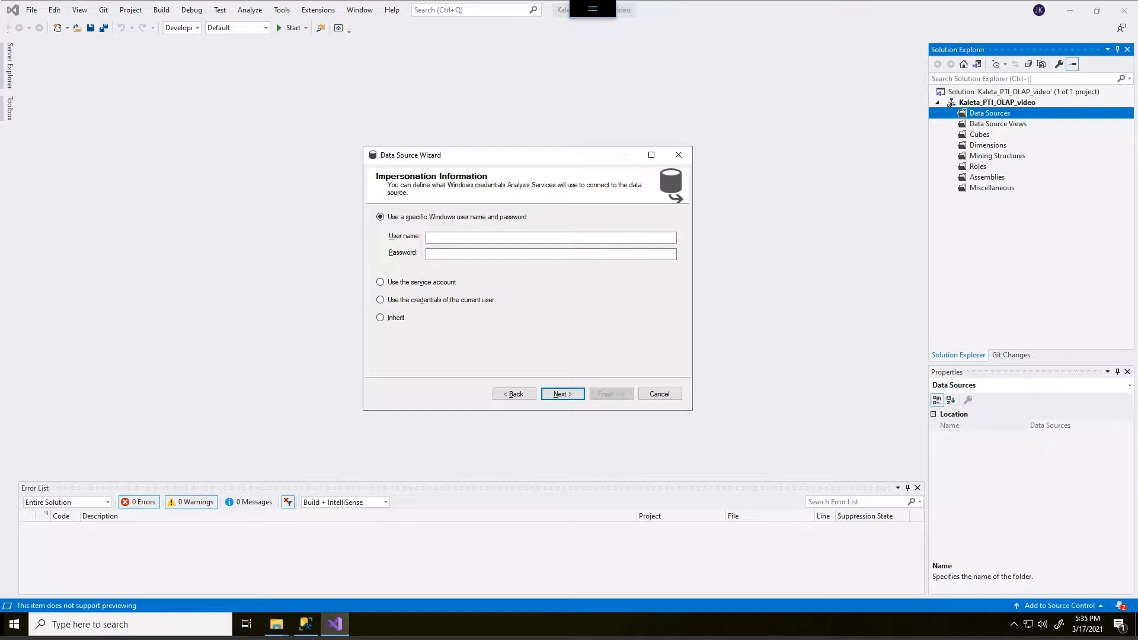
{"action": "mouse_move", "coordinate": [457, 204]}
{"action": "left_mouse_down"}
{"action": "mouse_move", "coordinate": [345, 216]}
{"action": "mouse_move", "coordinate": [468, 279]}
{"action": "mouse_move", "coordinate": [567, 214]}
{"action": "mouse_move", "coordinate": [409, 203]}
{"action": "left_mouse_up"}
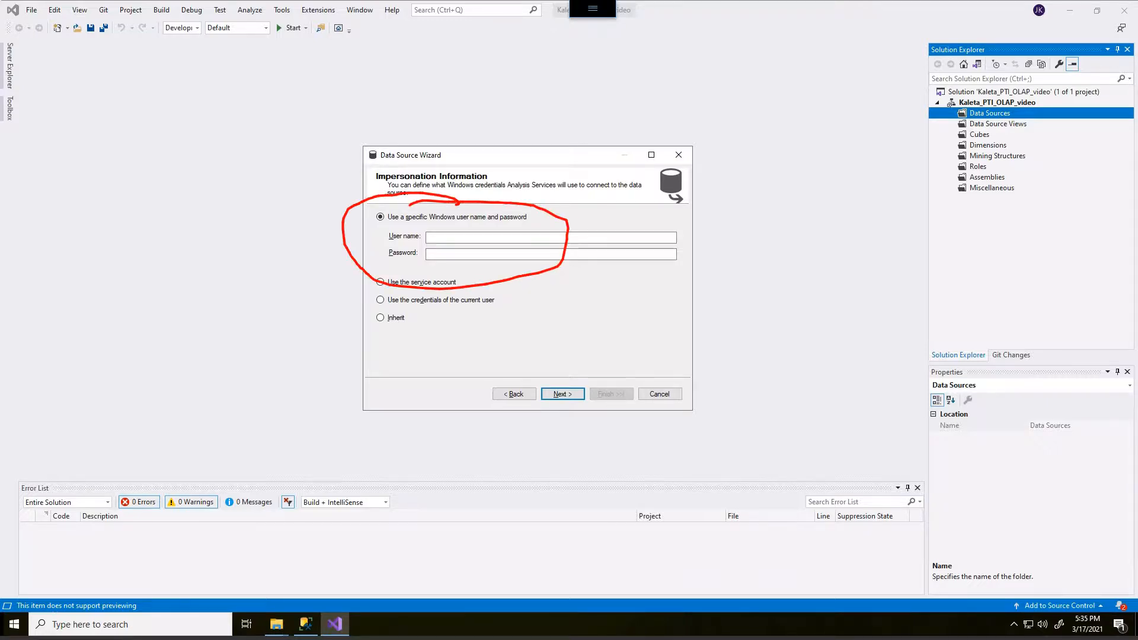
{"action": "key", "text": "Escape"}
{"action": "left_click", "coordinate": [533, 238]}
{"action": "type", "text": "kaletajp"}
{"action": "key", "text": "Tab"}
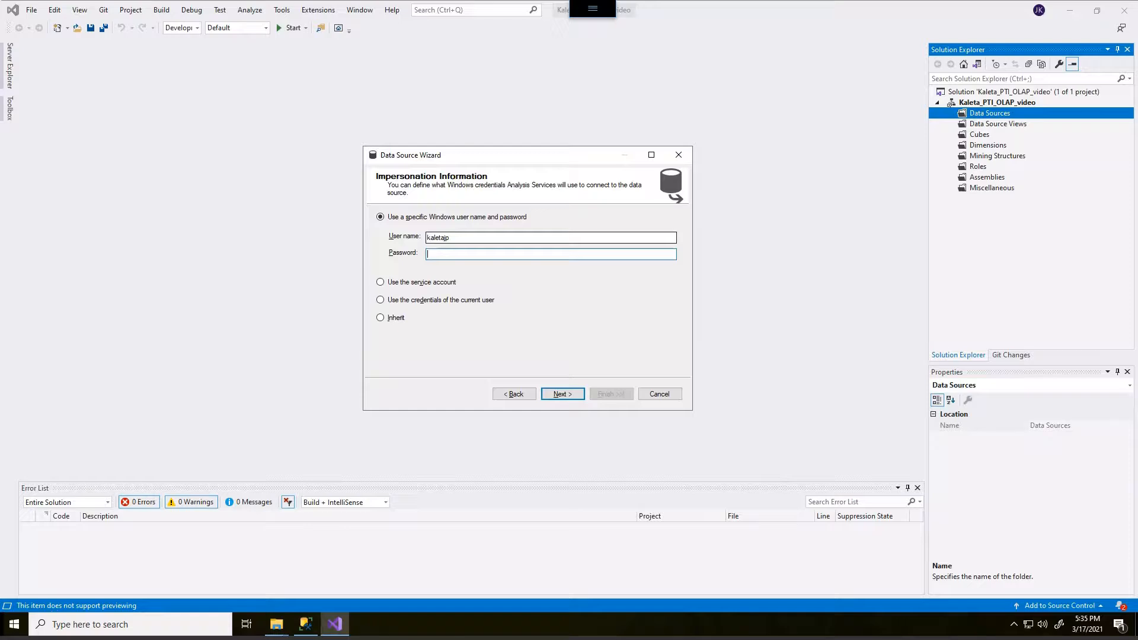
{"action": "type", "text": "*****"}
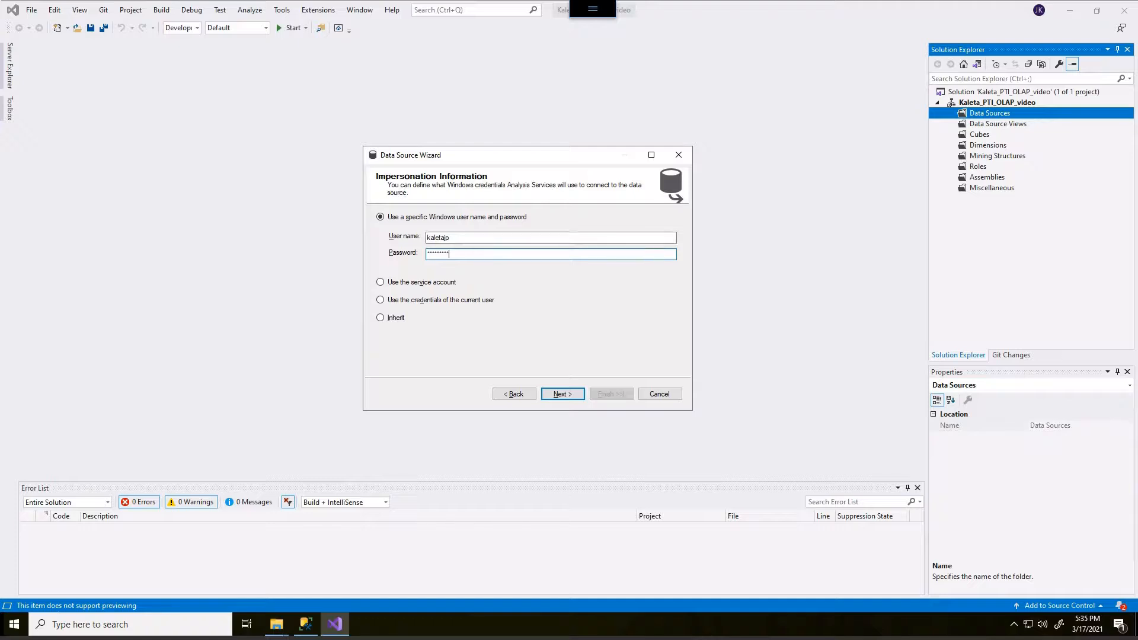
{"action": "left_click", "coordinate": [562, 393]}
- Finish creating the data source under the name PTI DW Complete
{"action": "left_click", "coordinate": [431, 233]}
{"action": "left_click_drag", "start_coordinate": [522, 155], "coordinate": [546, 141]}
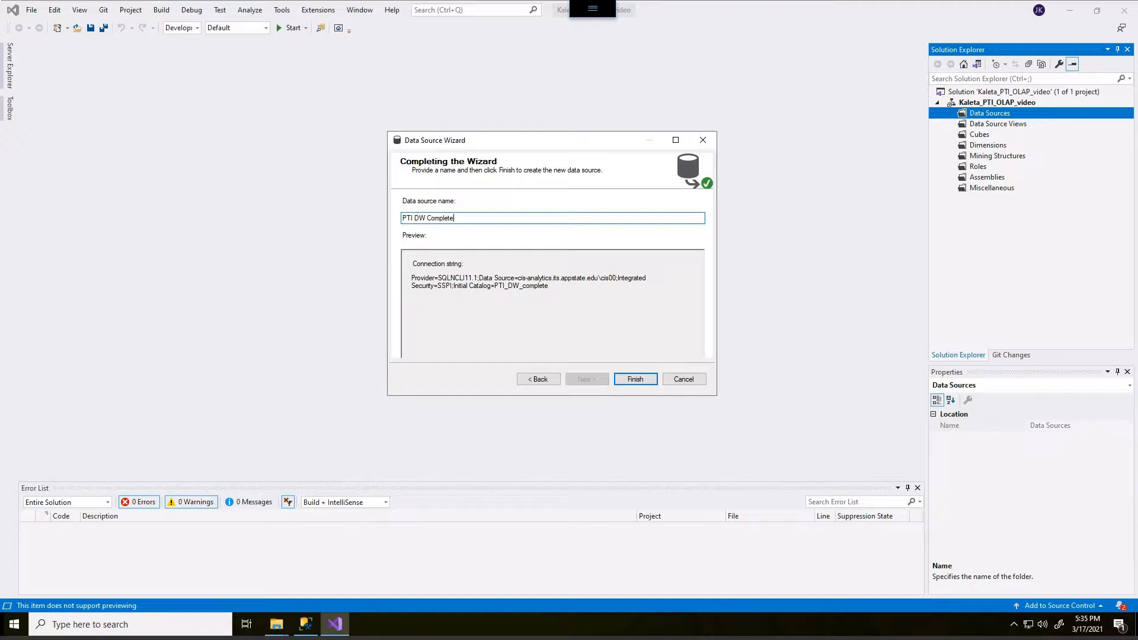
{"action": "left_click", "coordinate": [636, 380]}
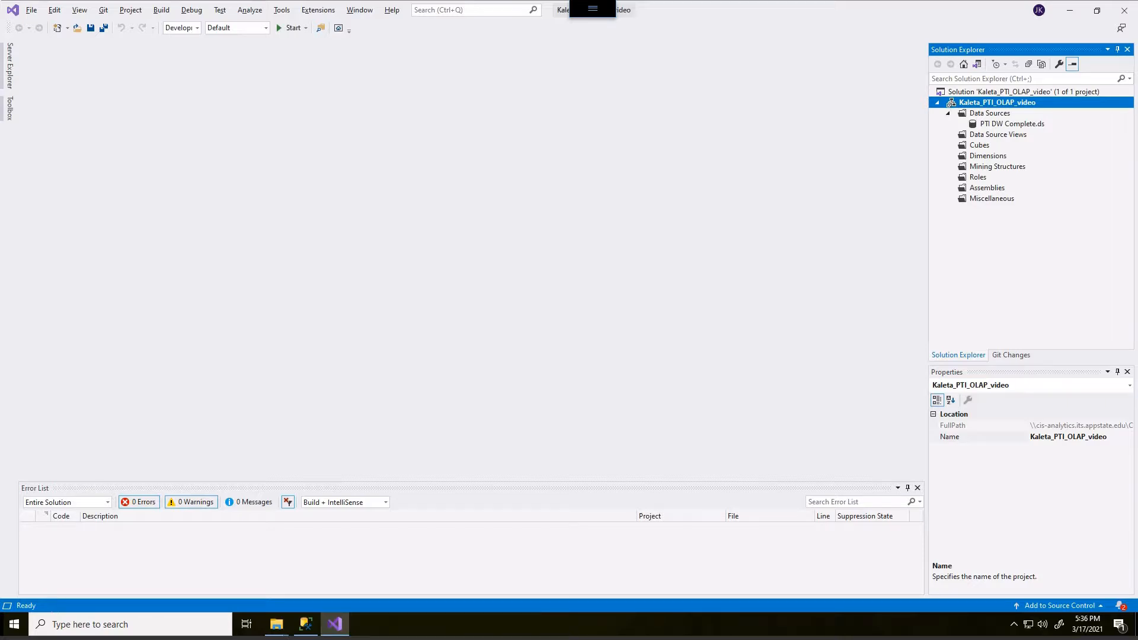
- Set the project's deployment target server to cis-analytics.its.appstate.edu\cis00 in the project properties
{"action": "right_click", "coordinate": [996, 103]}
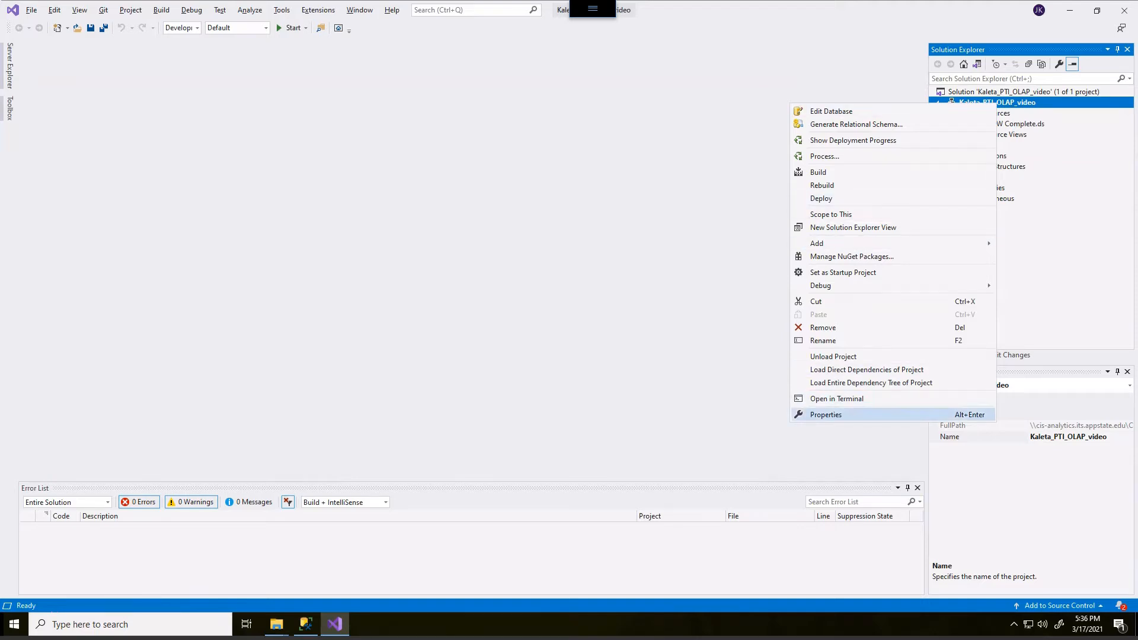
{"action": "left_click", "coordinate": [826, 415]}
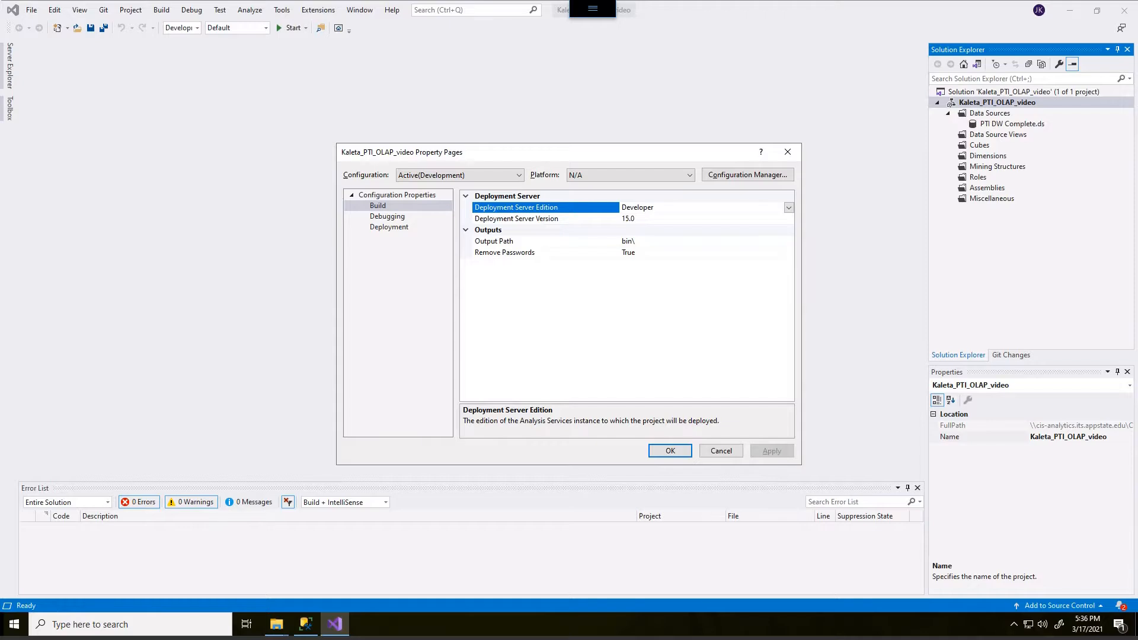
{"action": "left_click", "coordinate": [389, 228]}
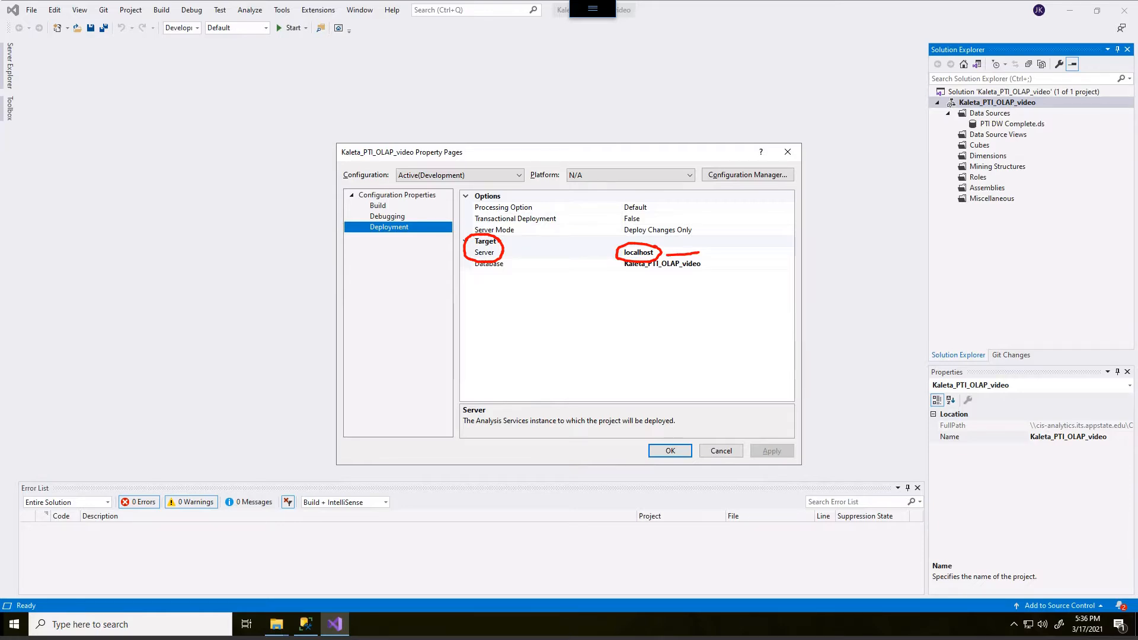
{"action": "double_click", "coordinate": [638, 253]}
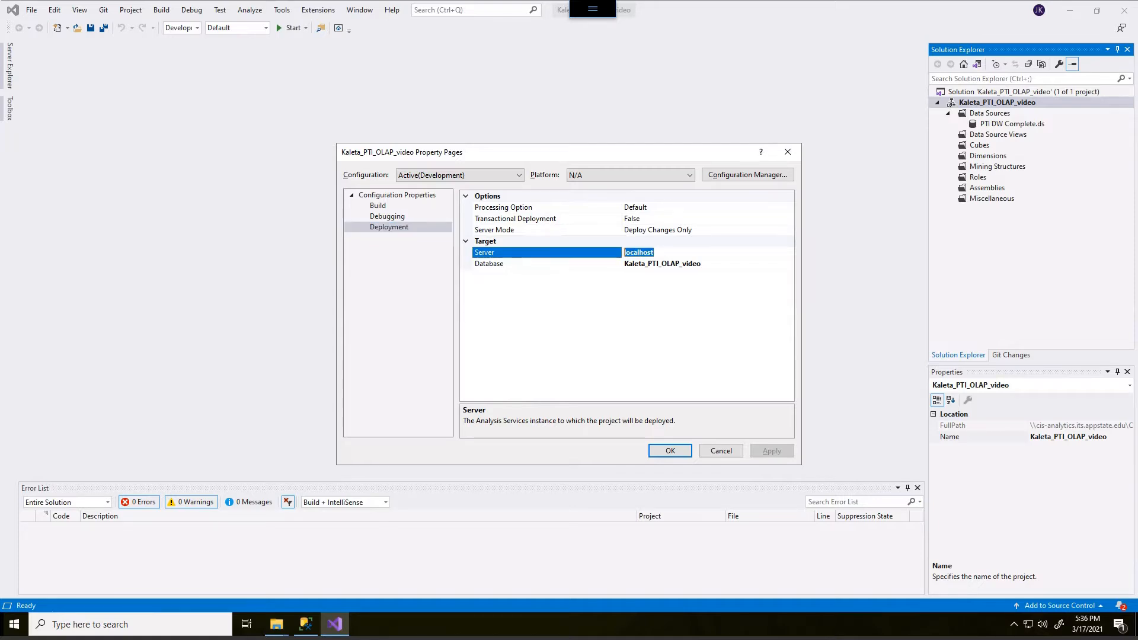
{"action": "type", "text": "cis-analytics.its.appstate.eu"}
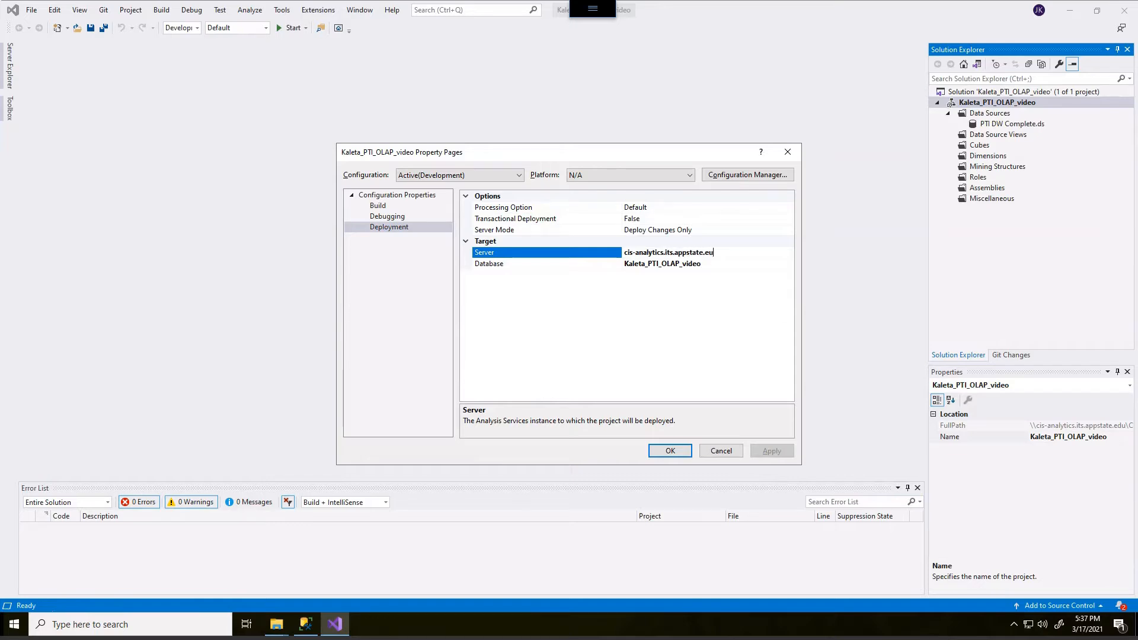
{"action": "type", "text": "u\\cis00"}
{"action": "key", "text": "Return"}
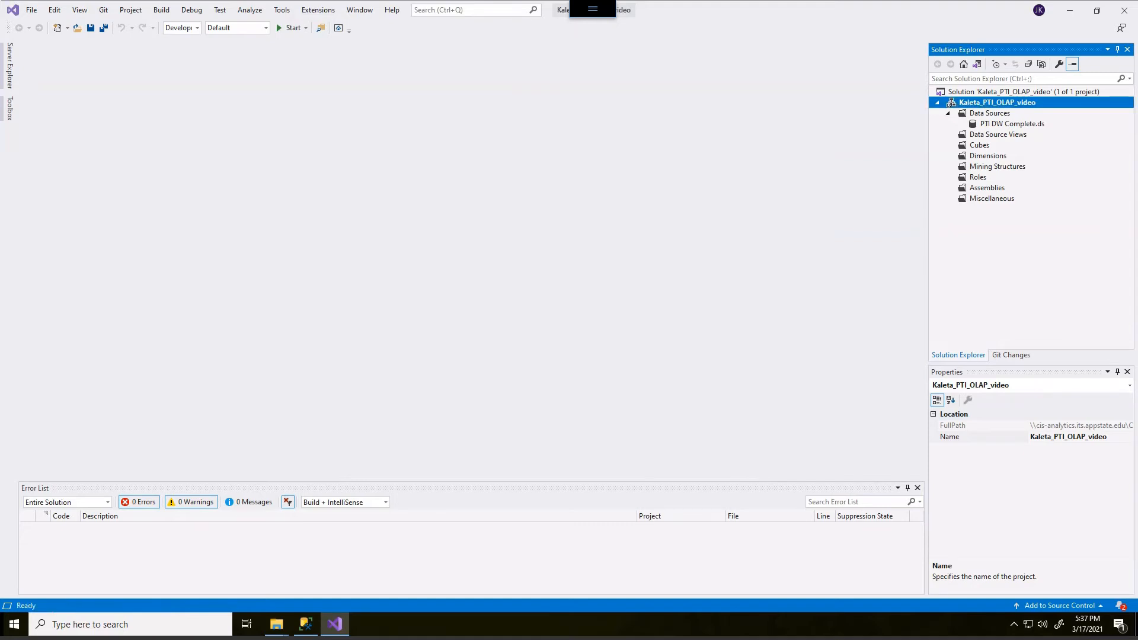
- Select the Data Source Views folder, and restore the maximized window to a smaller one placed over the desktop
{"action": "left_click", "coordinate": [998, 134]}
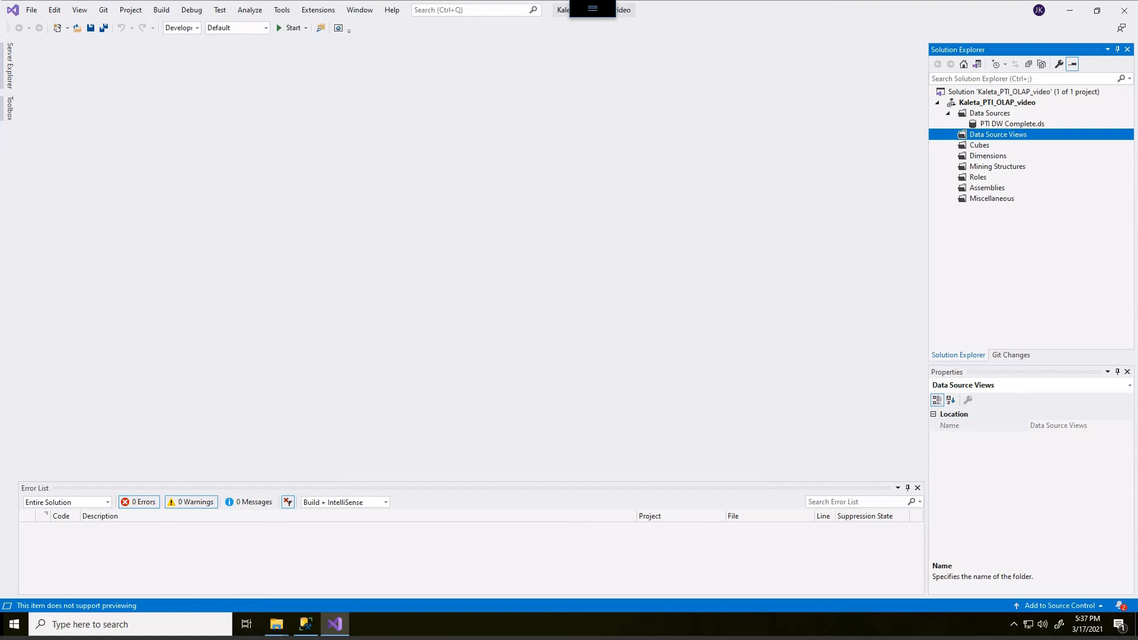
{"action": "left_click", "coordinate": [1098, 10]}
{"action": "left_click_drag", "start_coordinate": [830, 41], "coordinate": [849, 55]}
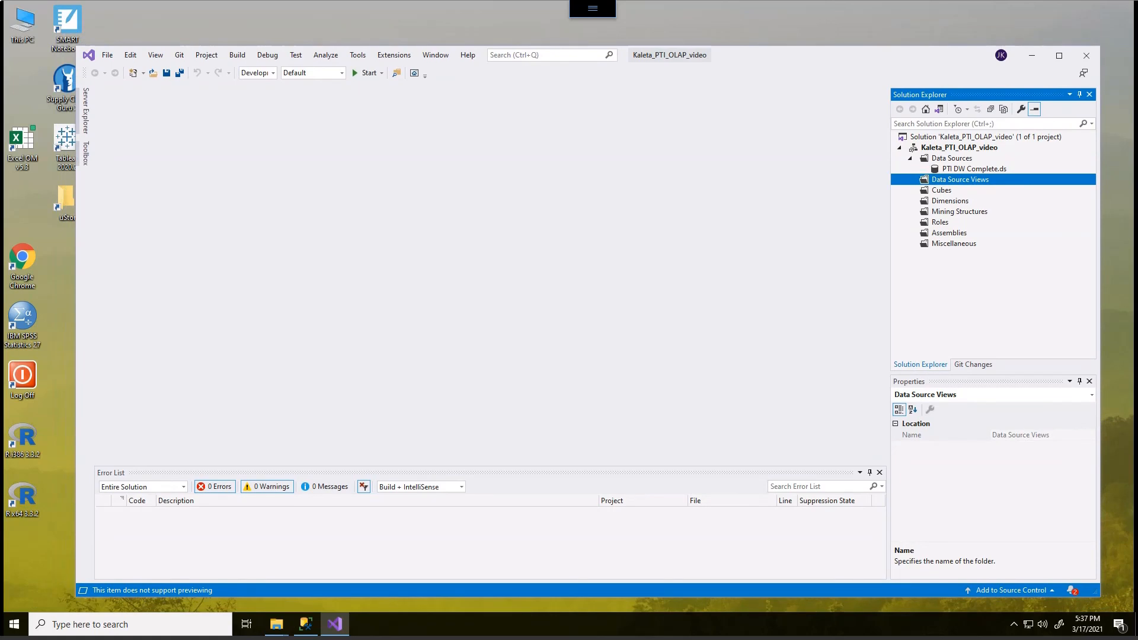